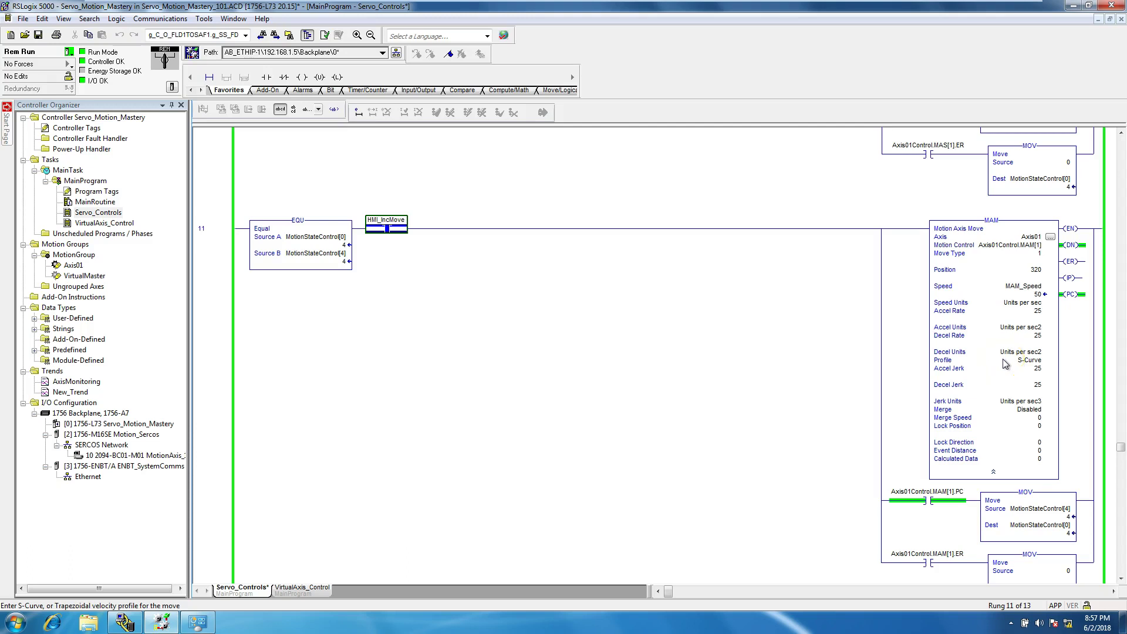
# Clear the Num Lock notice and inspect the MAM's Accel Jerk, Accel Rate and Axis parameters
pyautogui.press('Num_Lock')
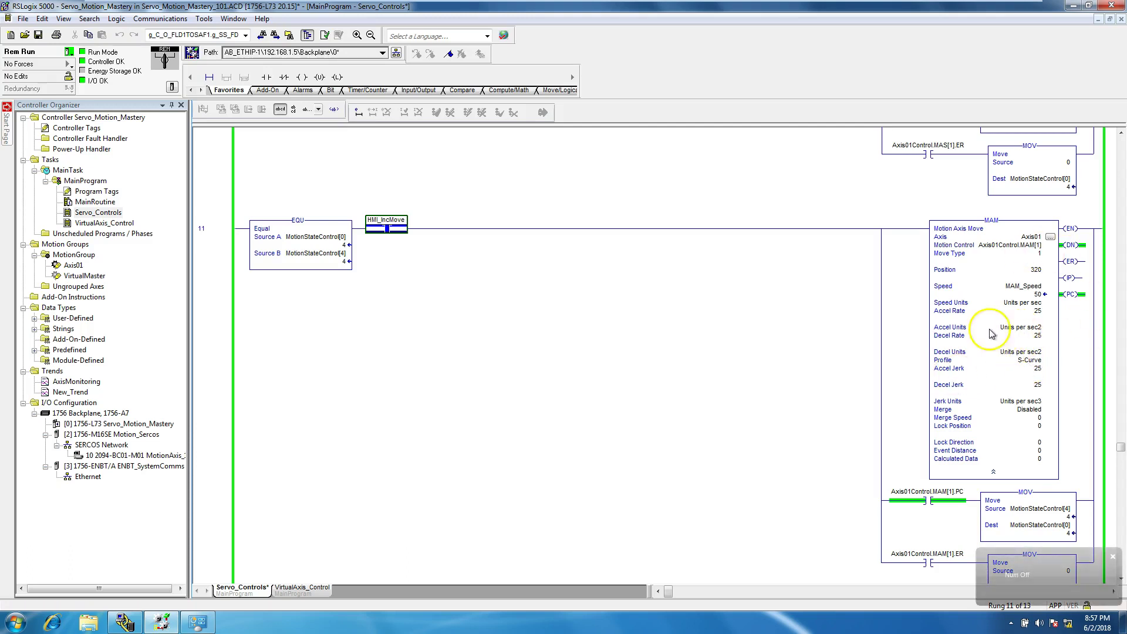
pyautogui.press('Num_Lock')
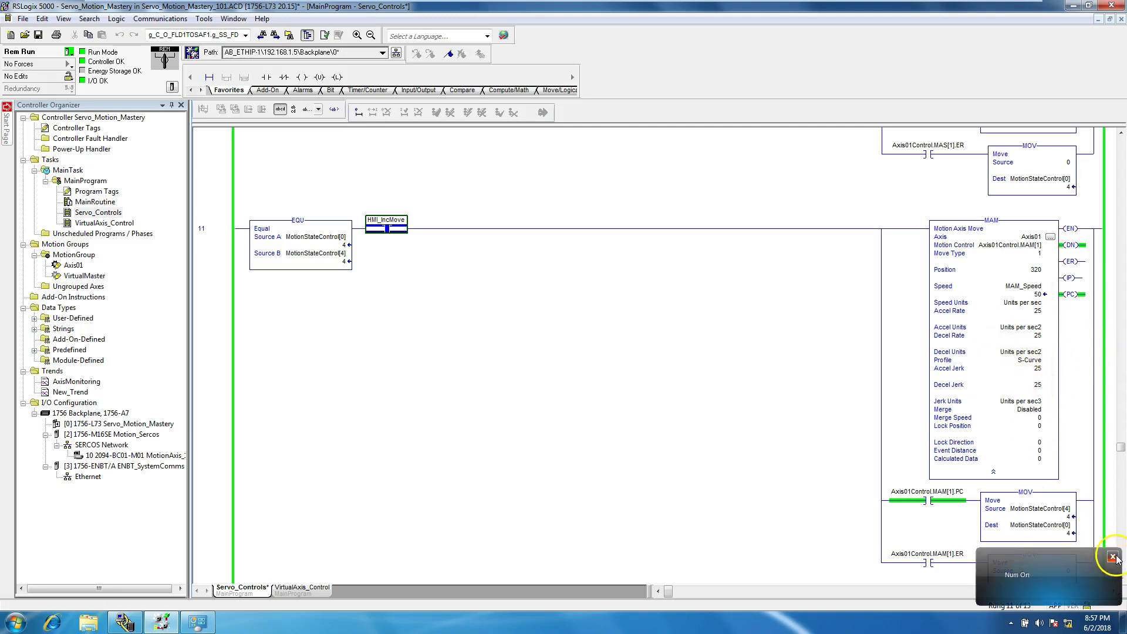
pyautogui.click(1112, 556)
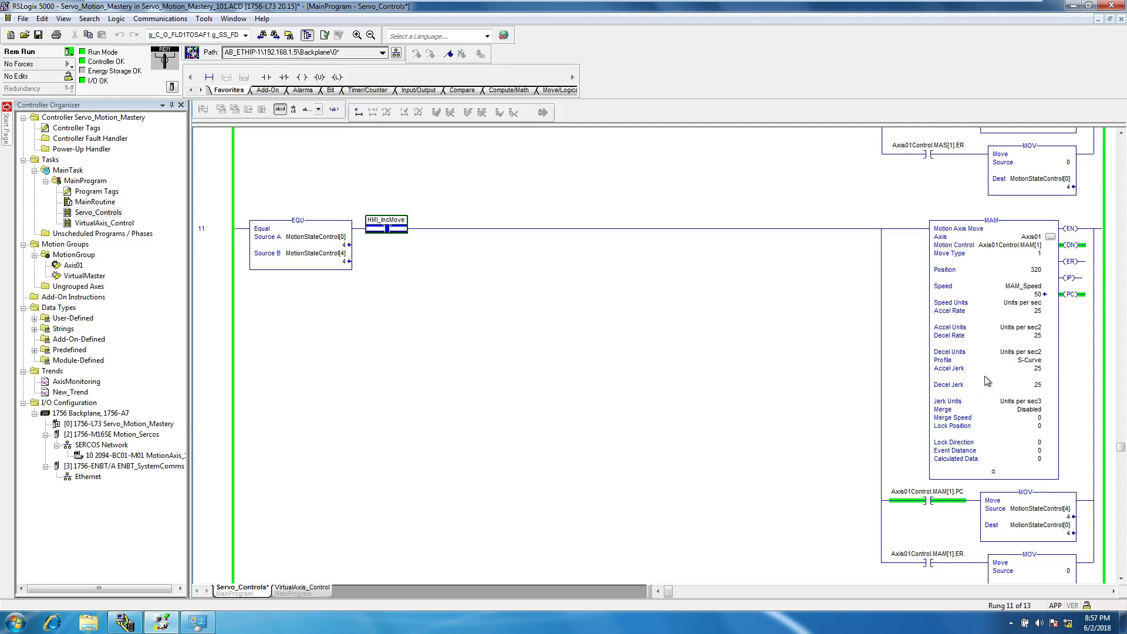
pyautogui.press('Num_Lock')
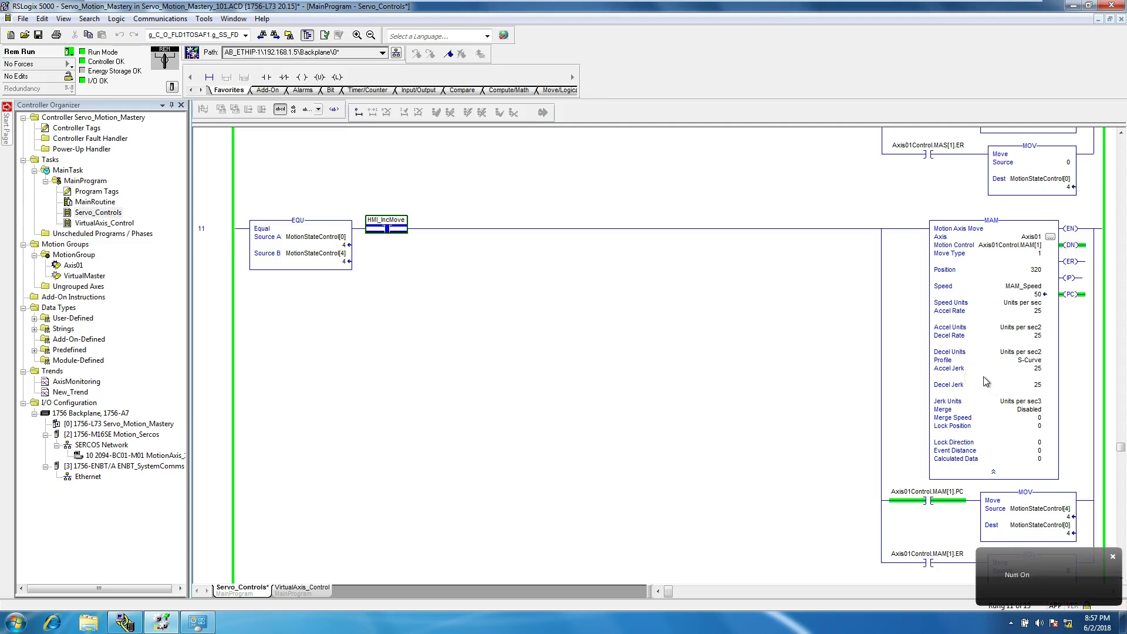
pyautogui.click(982, 374)
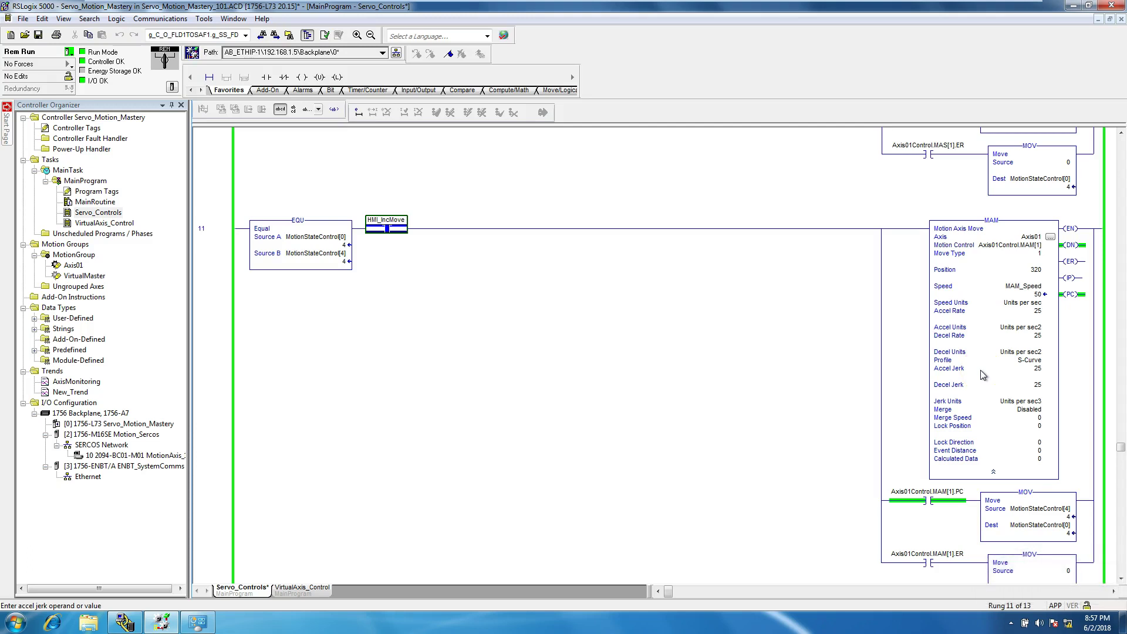
pyautogui.click(960, 320)
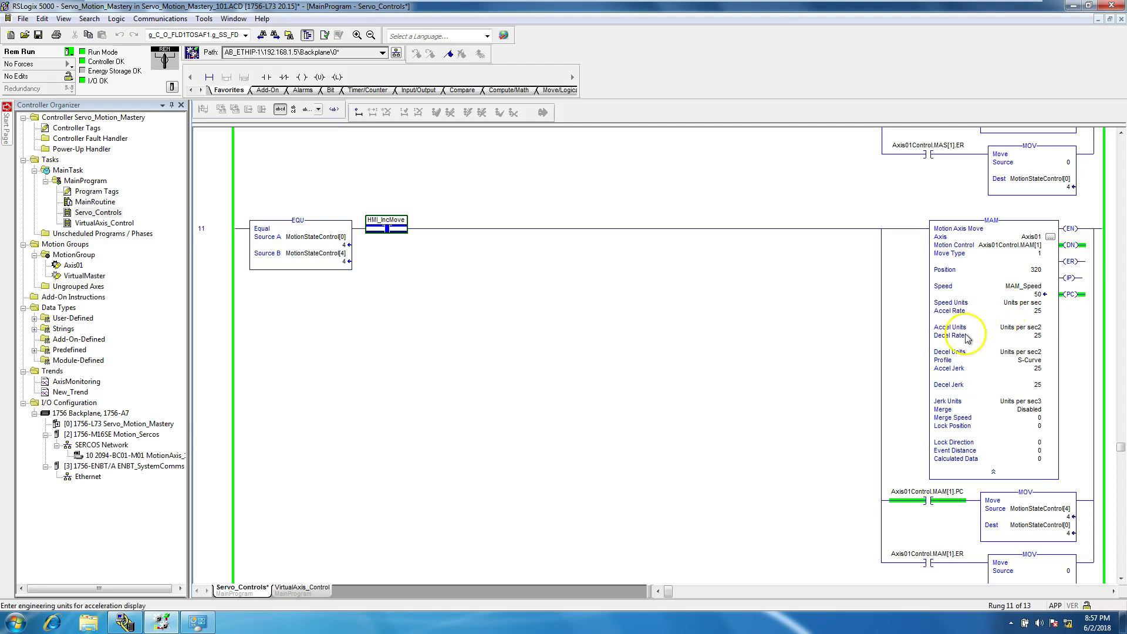
pyautogui.click(989, 239)
pyautogui.press('Num_Lock')
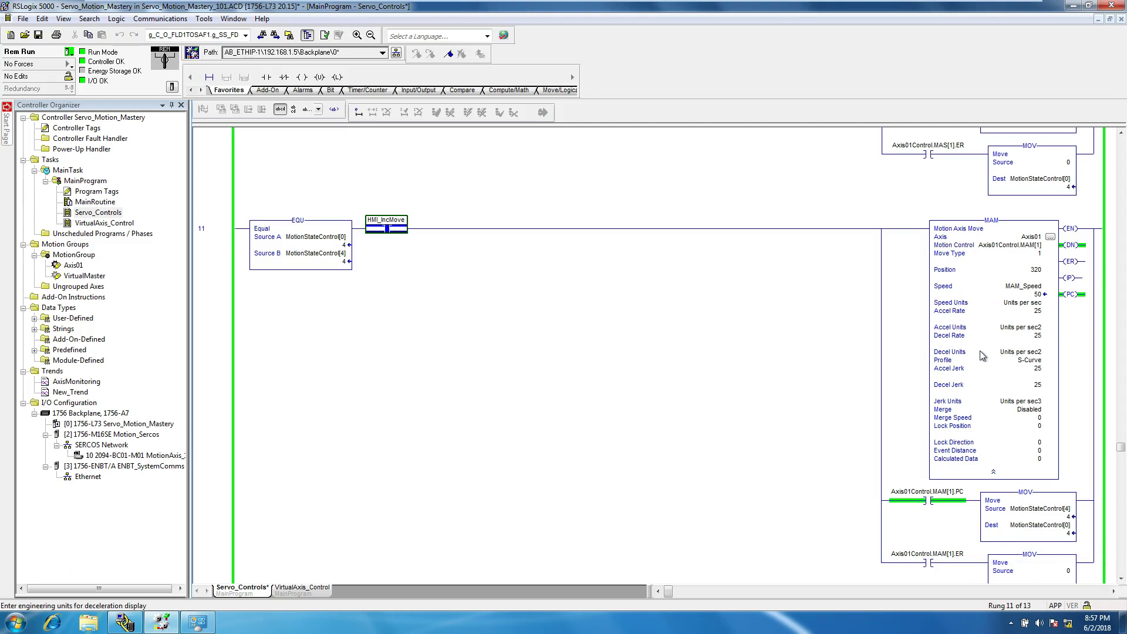
pyautogui.press('Num_Lock')
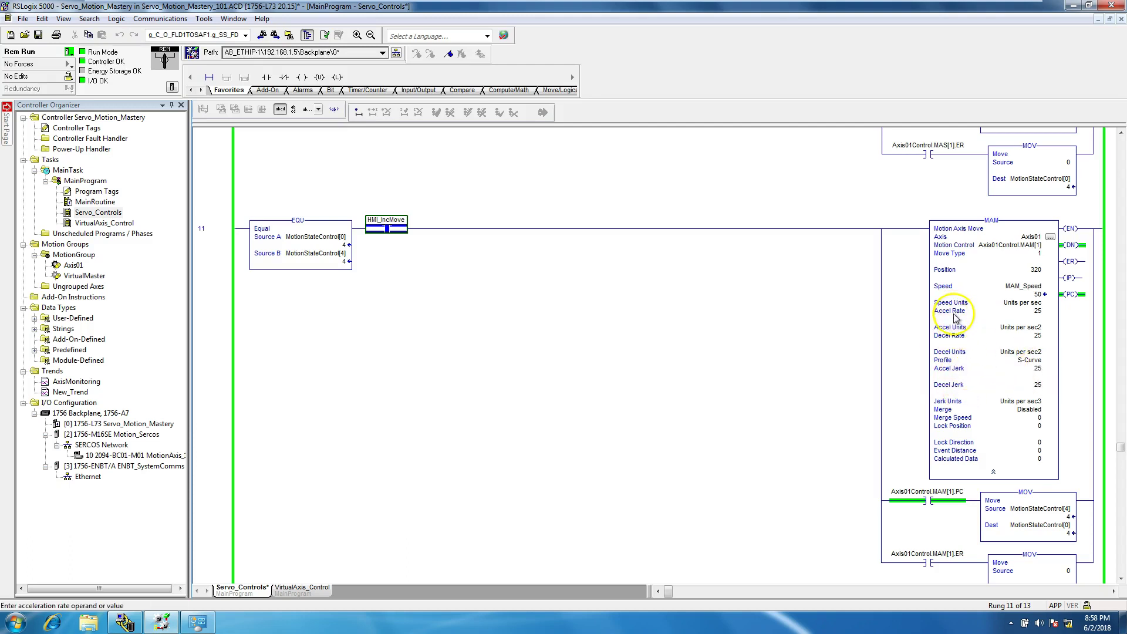
# Edit rung 11 online, enter 1000 for the MAM Accel and Decel Rates, and finalize all edits
pyautogui.click(226, 352)
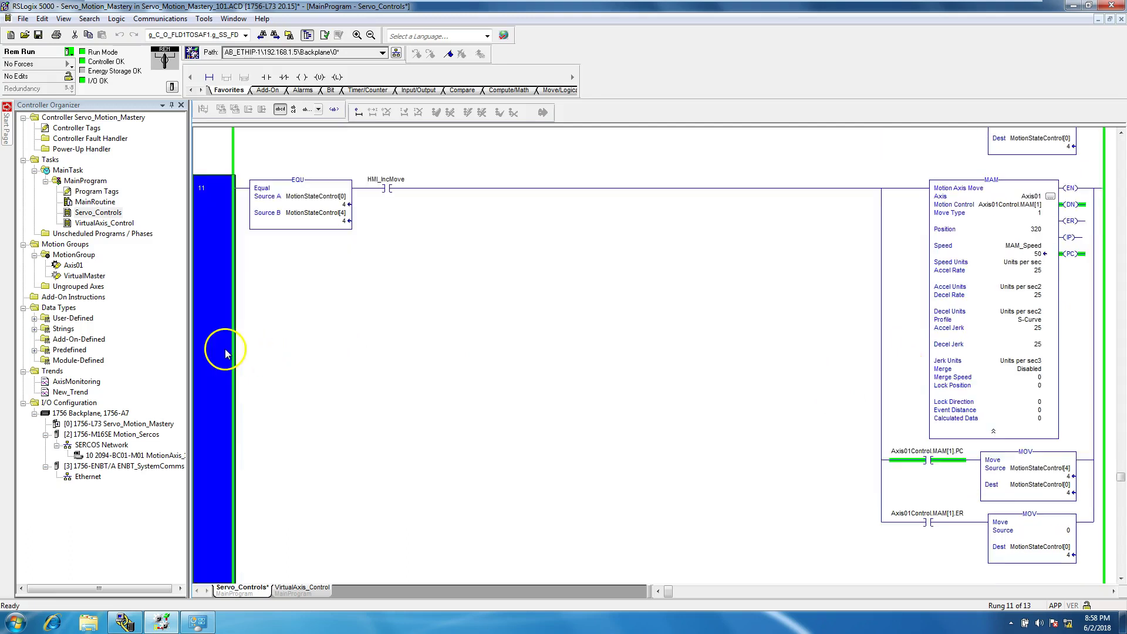
pyautogui.hotkey('ctrl', 'c')
pyautogui.hotkey('ctrl', 'v')
pyautogui.click(993, 283)
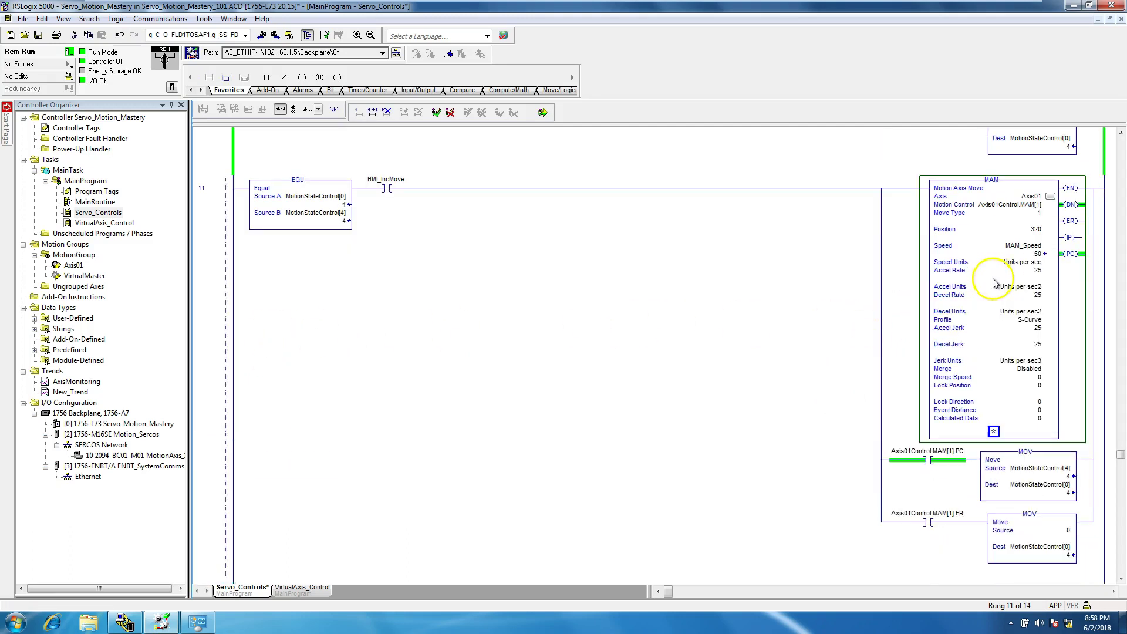
pyautogui.doubleClick(1034, 271)
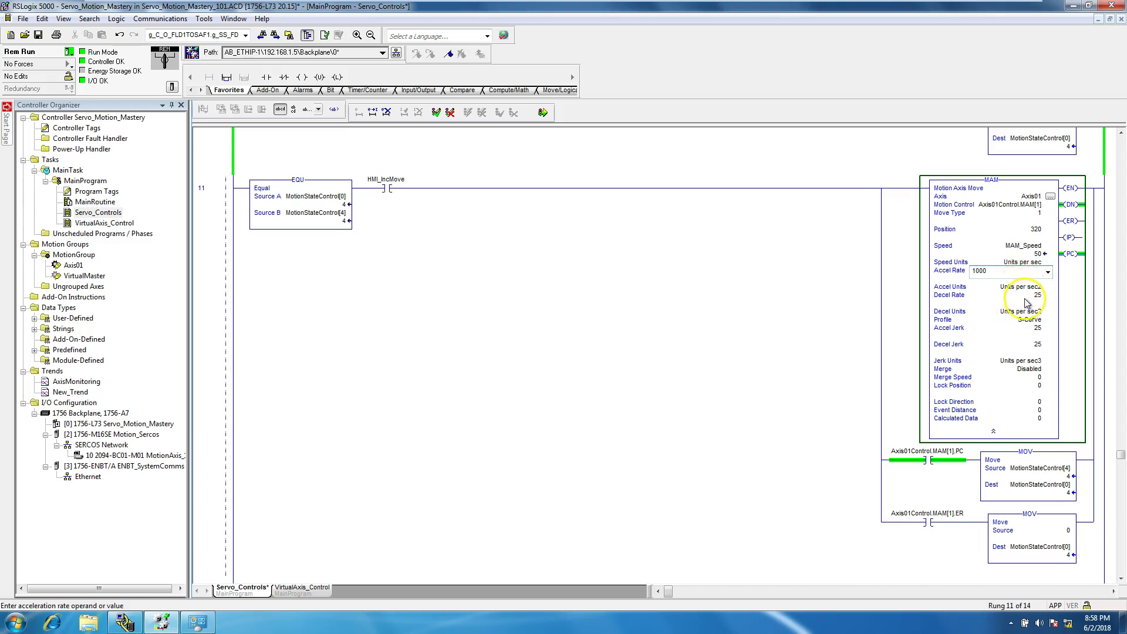
pyautogui.doubleClick(1025, 296)
pyautogui.write('100')
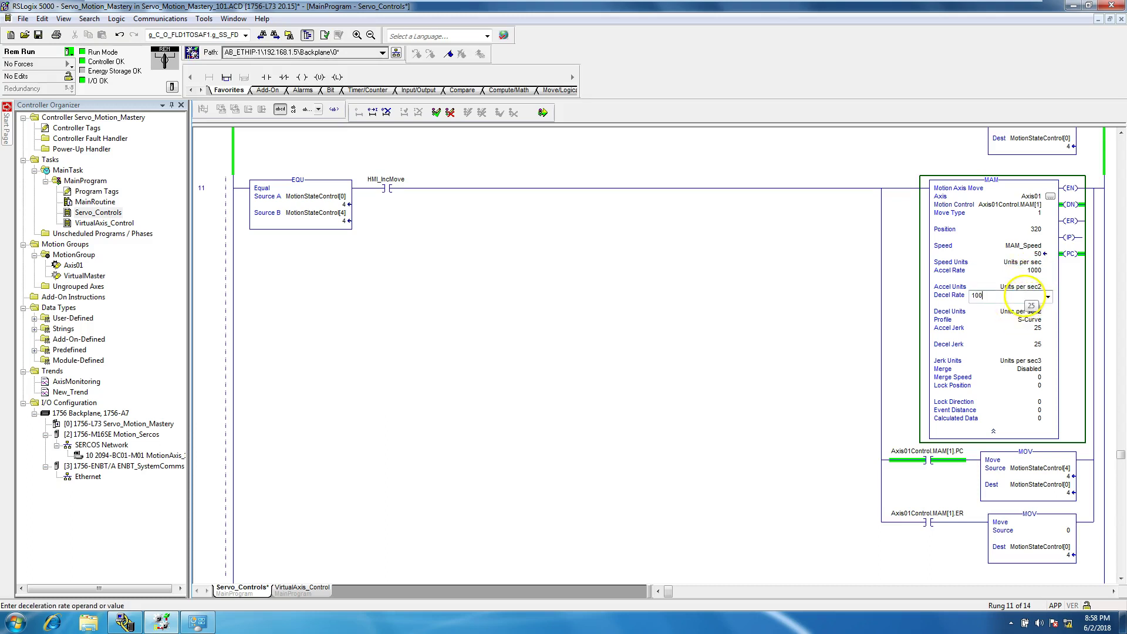
pyautogui.write('0')
pyautogui.press('Return')
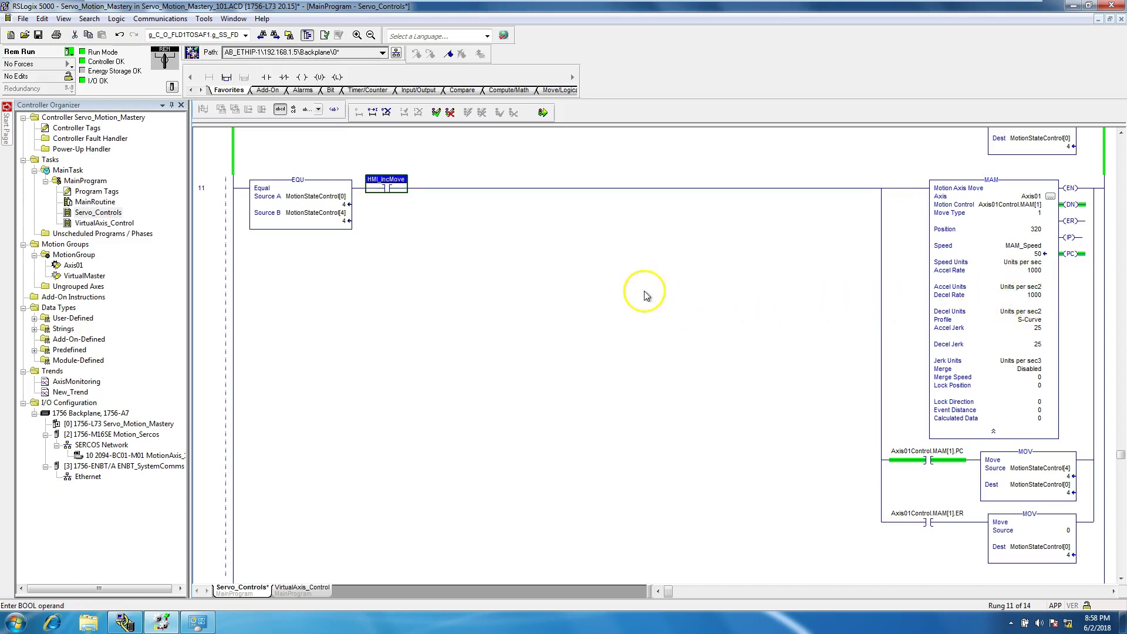
pyautogui.click(542, 112)
pyautogui.click(497, 440)
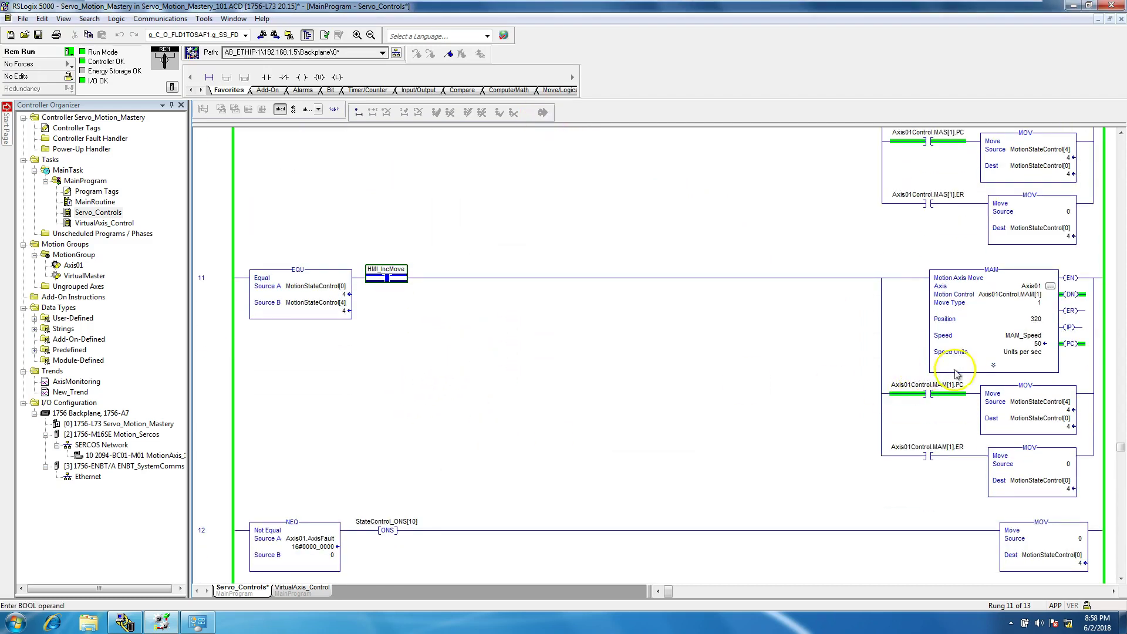
# Toggle HMI_IncMove to run the Axis01 move, watch its profile on New_Trend, then reopen Servo_Controls
pyautogui.click(993, 365)
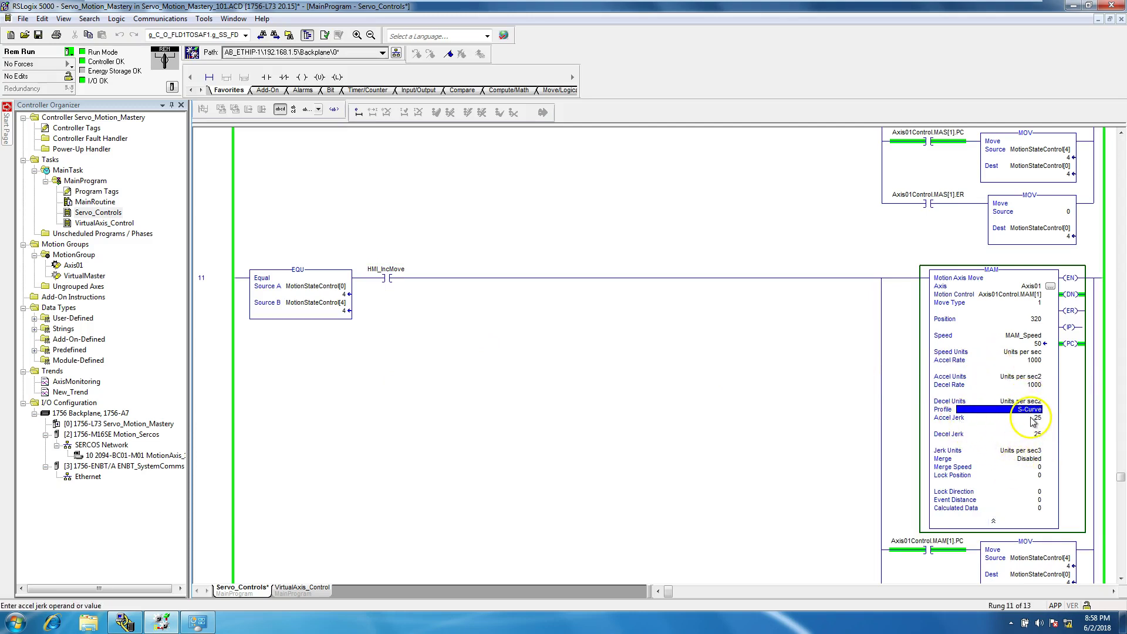
pyautogui.click(1022, 434)
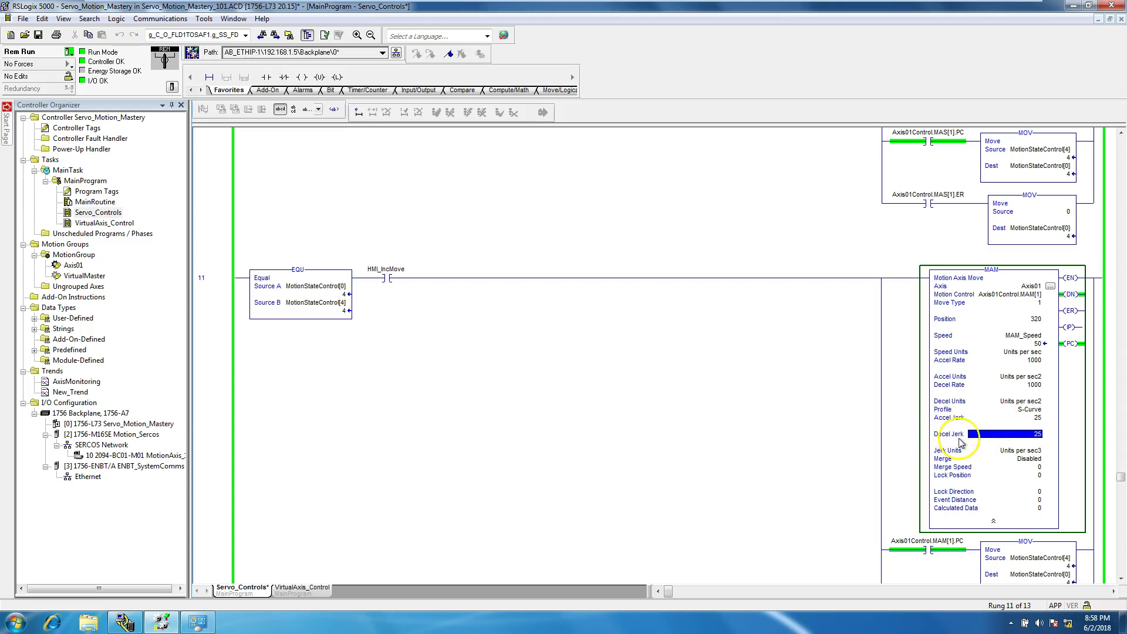
pyautogui.rightClick(387, 279)
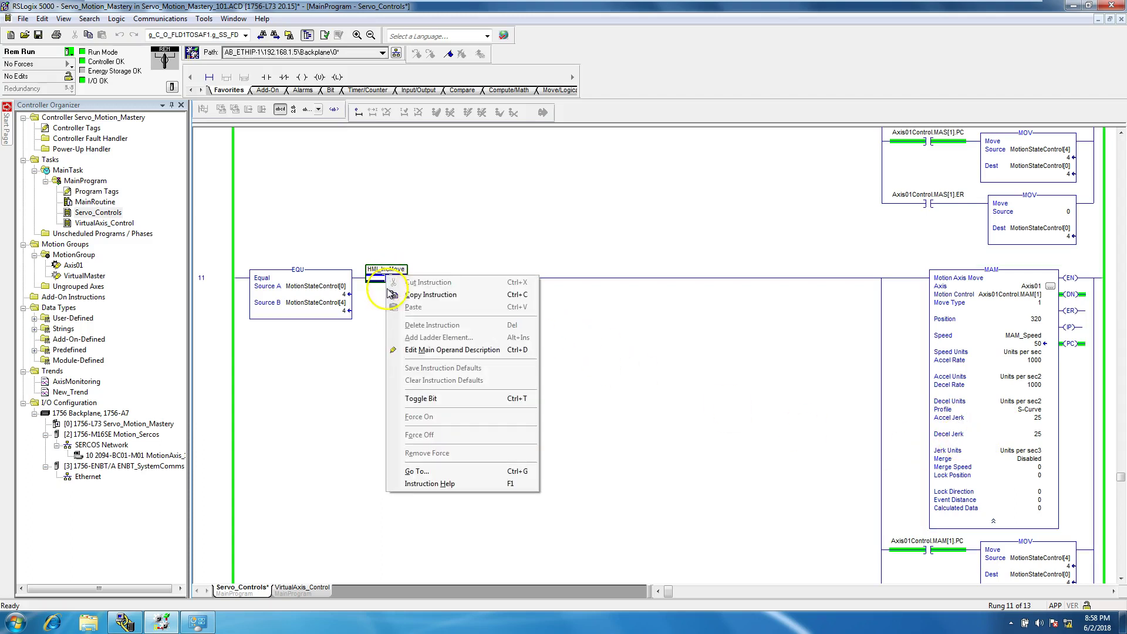
pyautogui.click(415, 398)
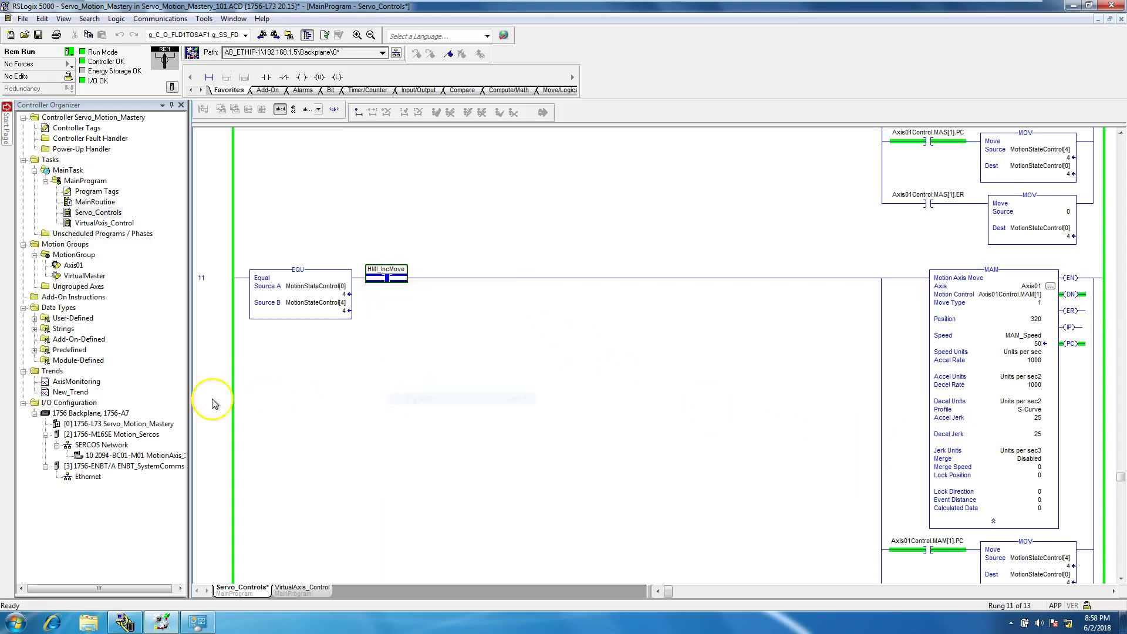
pyautogui.doubleClick(81, 393)
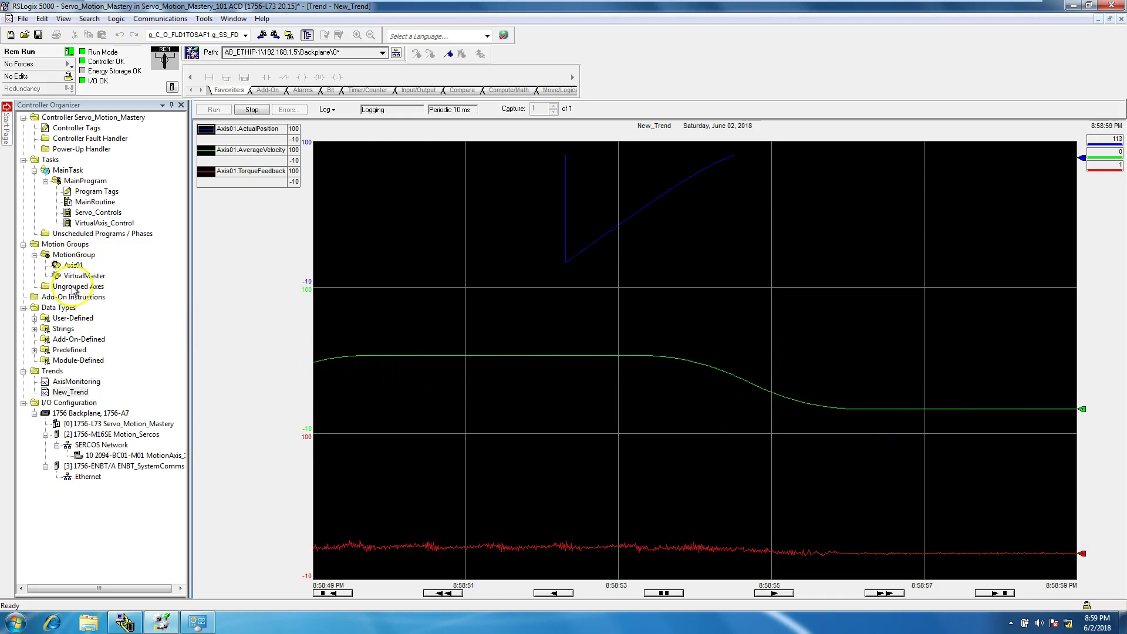
pyautogui.doubleClick(102, 215)
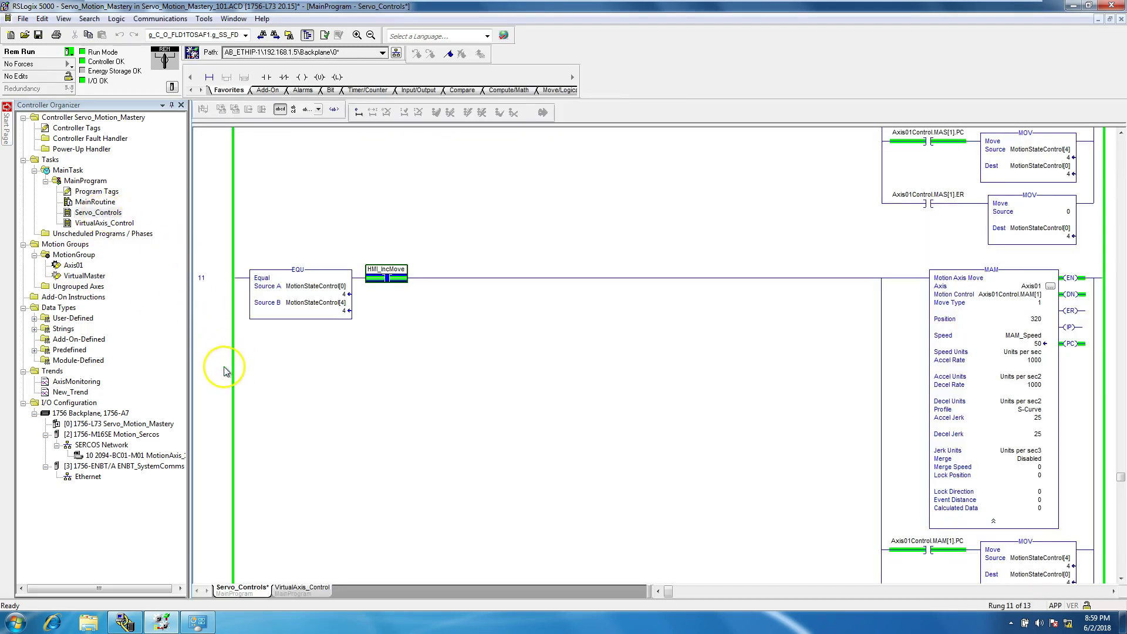
# Set rung 11's MAM Accel Jerk and Decel Jerk to 10 and finalize the online edit
pyautogui.doubleClick(225, 371)
pyautogui.click(1008, 283)
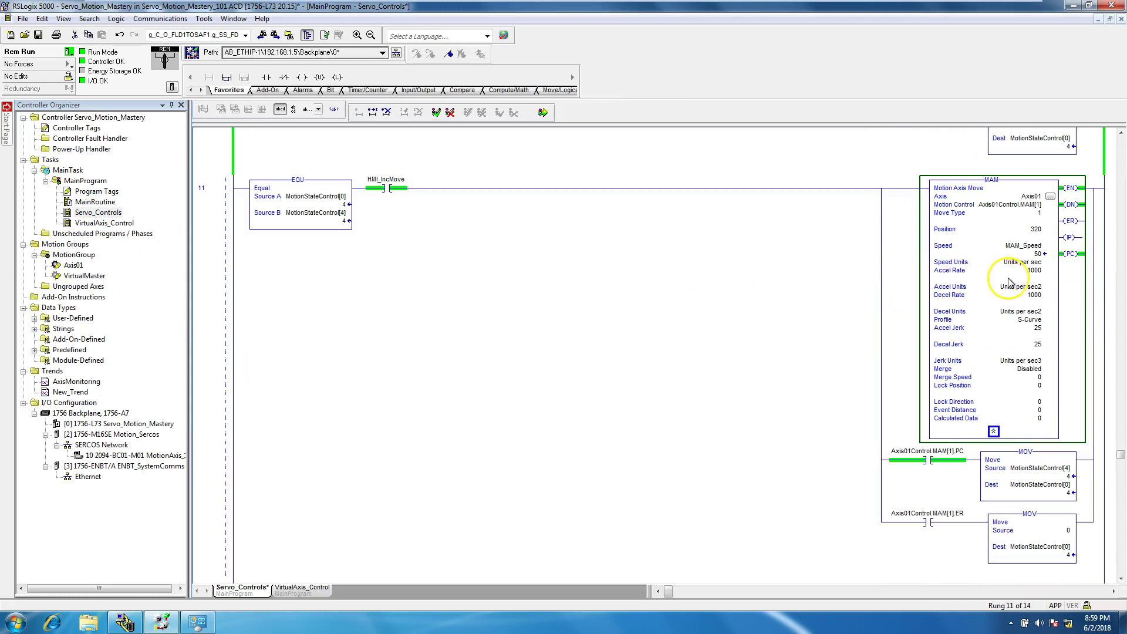
pyautogui.doubleClick(1037, 328)
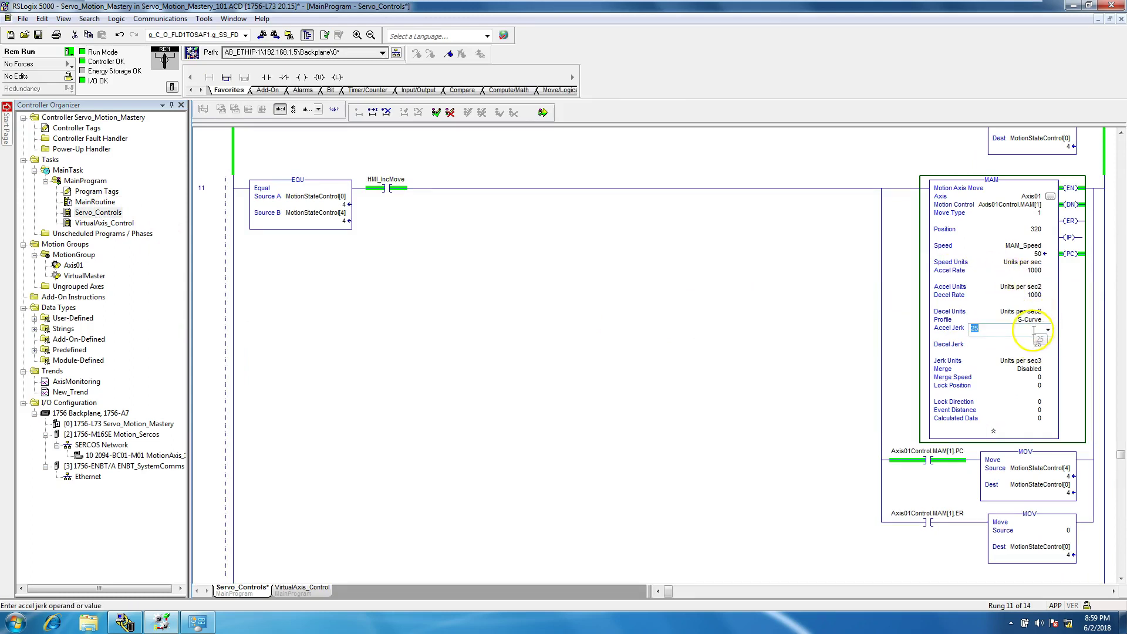
pyautogui.press('Tab')
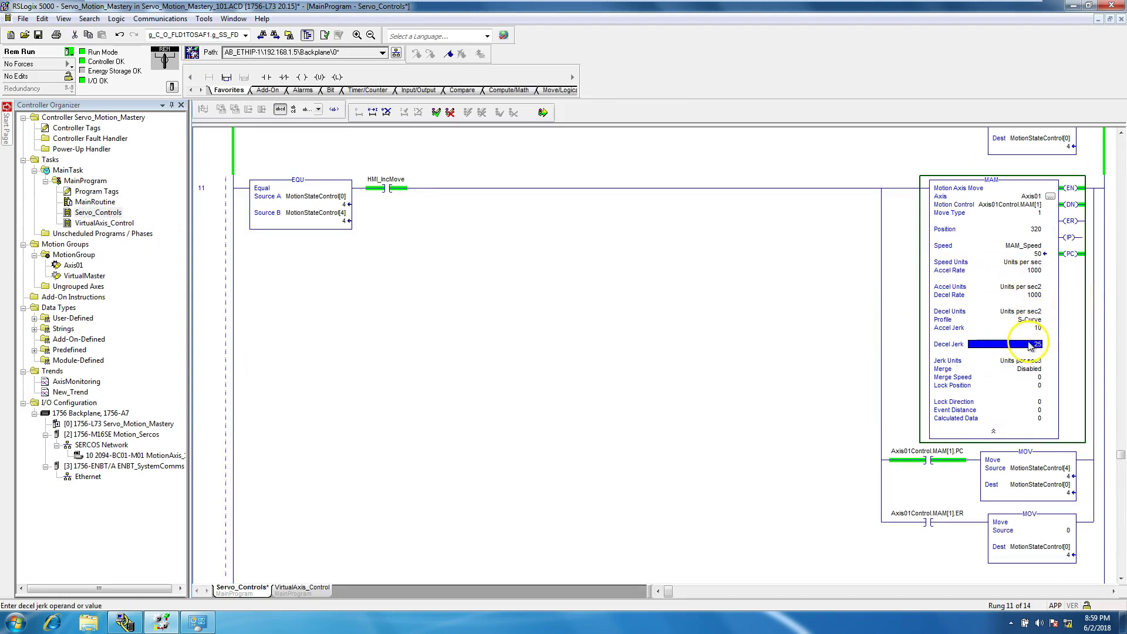
pyautogui.write('10')
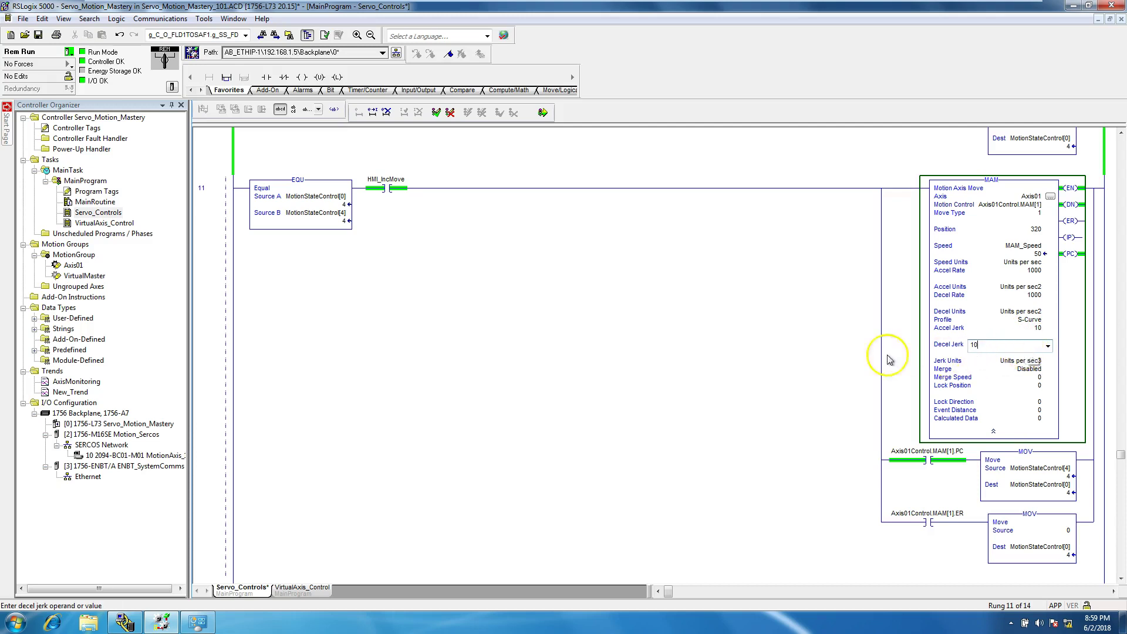
pyautogui.press('Return')
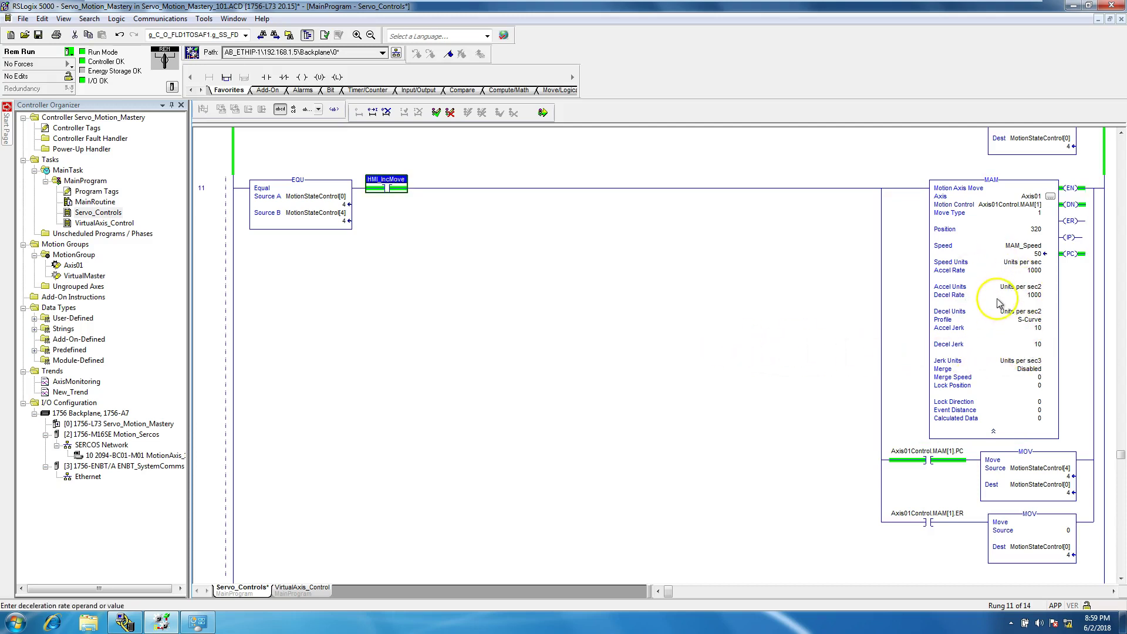
pyautogui.click(543, 113)
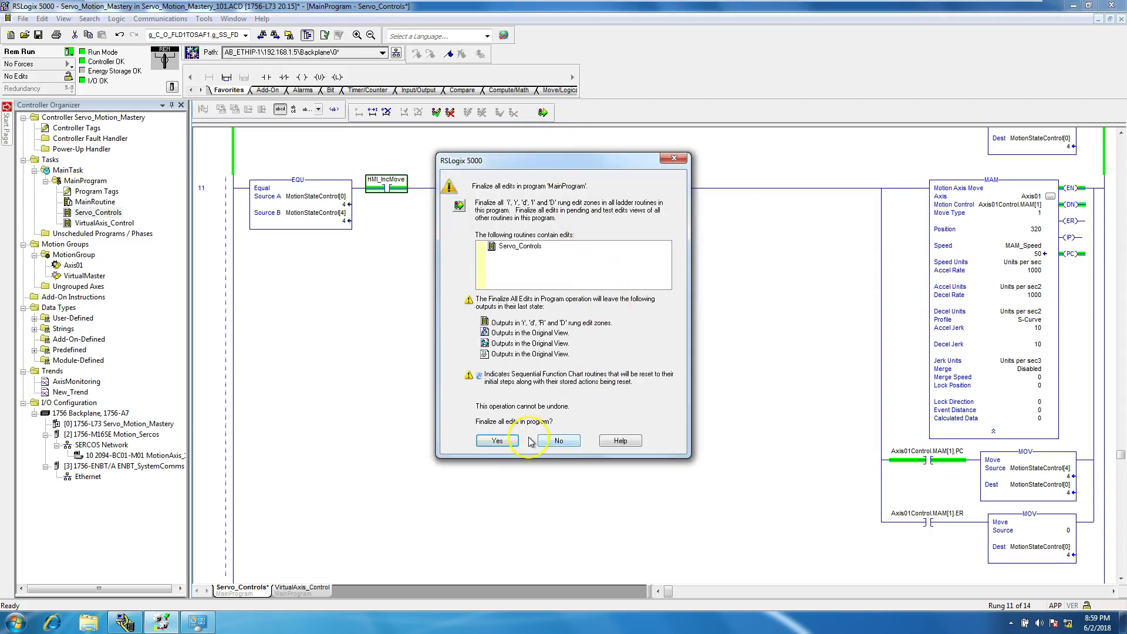
pyautogui.click(498, 440)
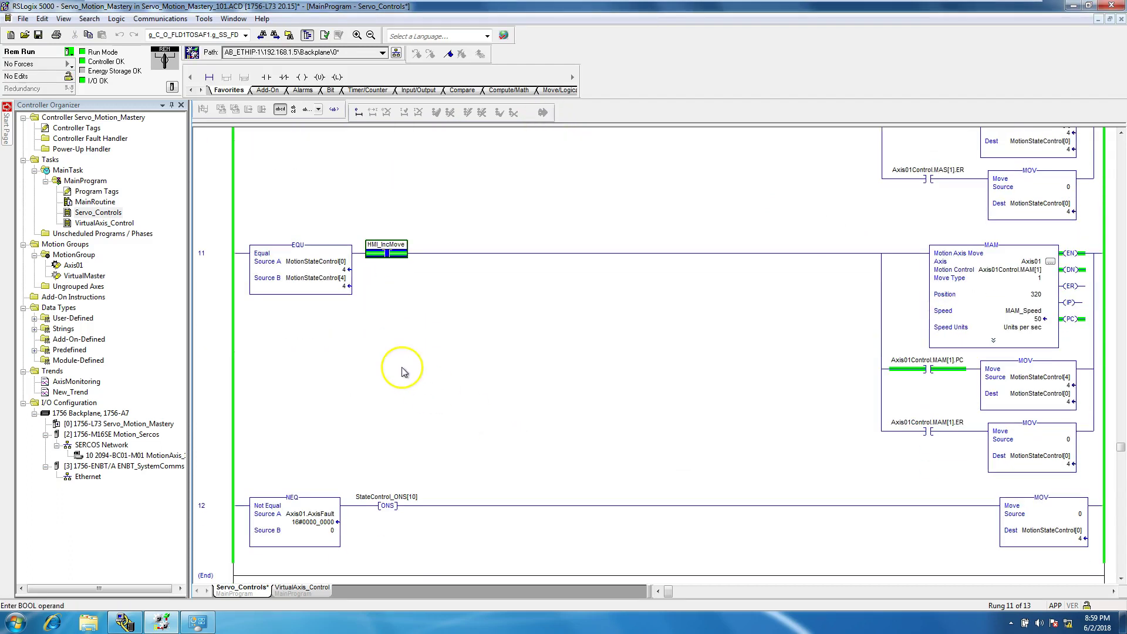
# Run the jerk-10 move via HMI_IncMove, view it on New_Trend, then return to Servo_Controls
pyautogui.click(990, 347)
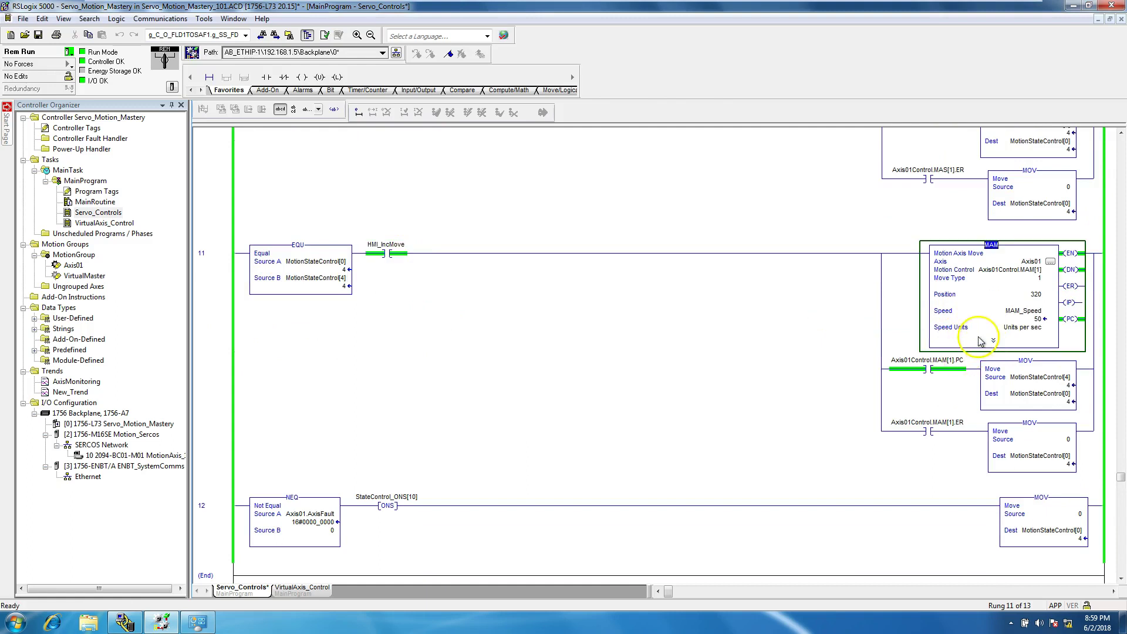
pyautogui.click(993, 341)
pyautogui.scroll(-5, 704, 352)
pyautogui.scroll(2, 646, 323)
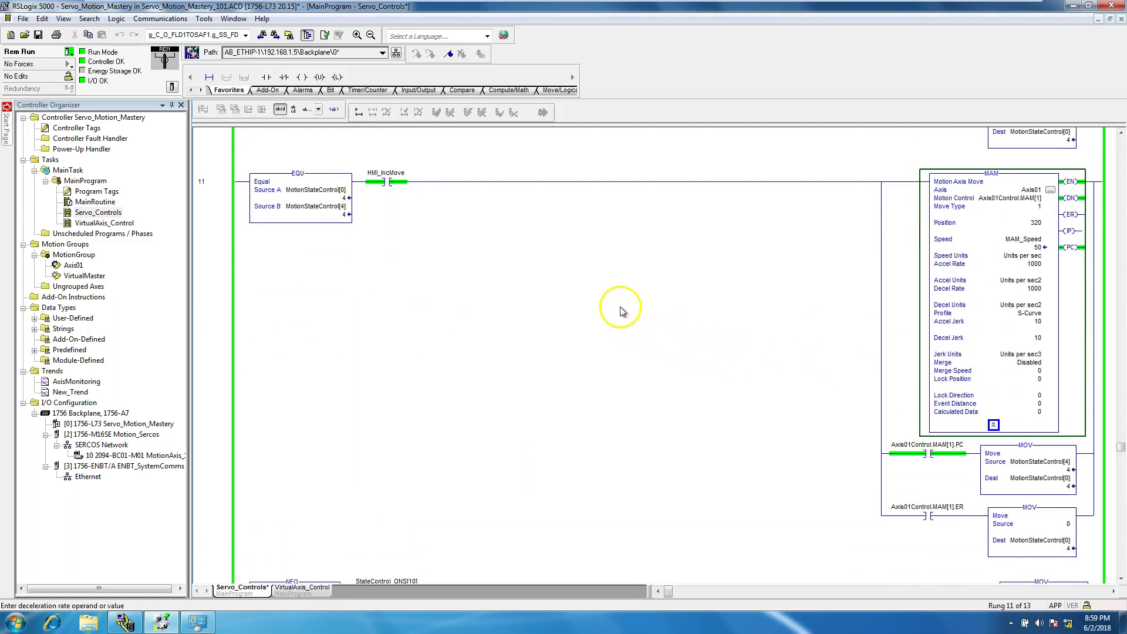
pyautogui.rightClick(387, 179)
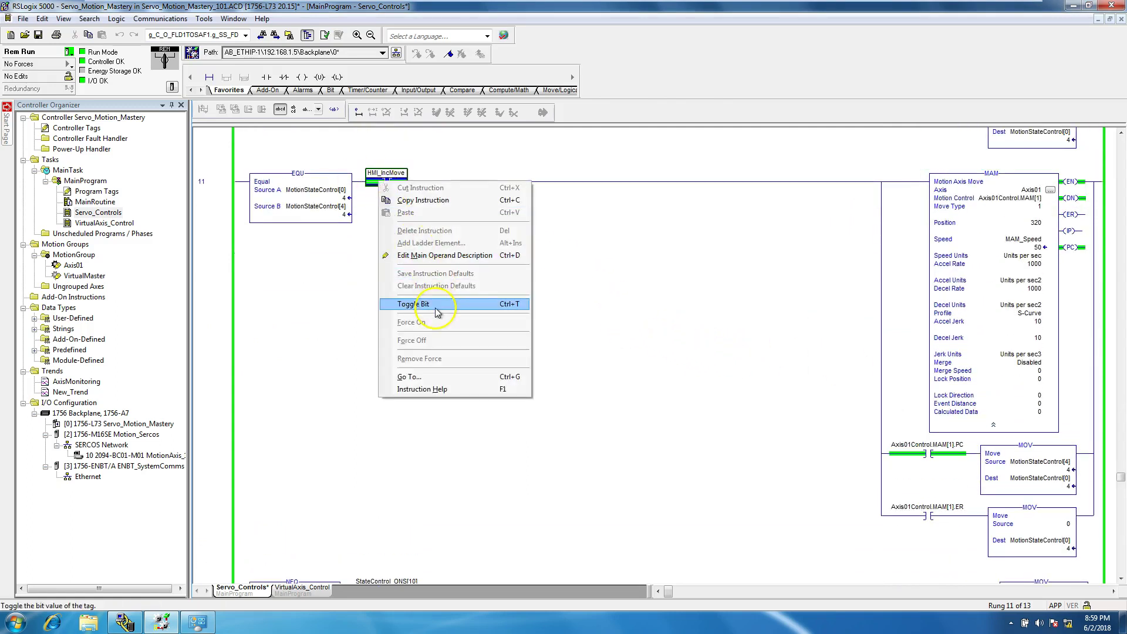
pyautogui.click(431, 303)
pyautogui.rightClick(398, 186)
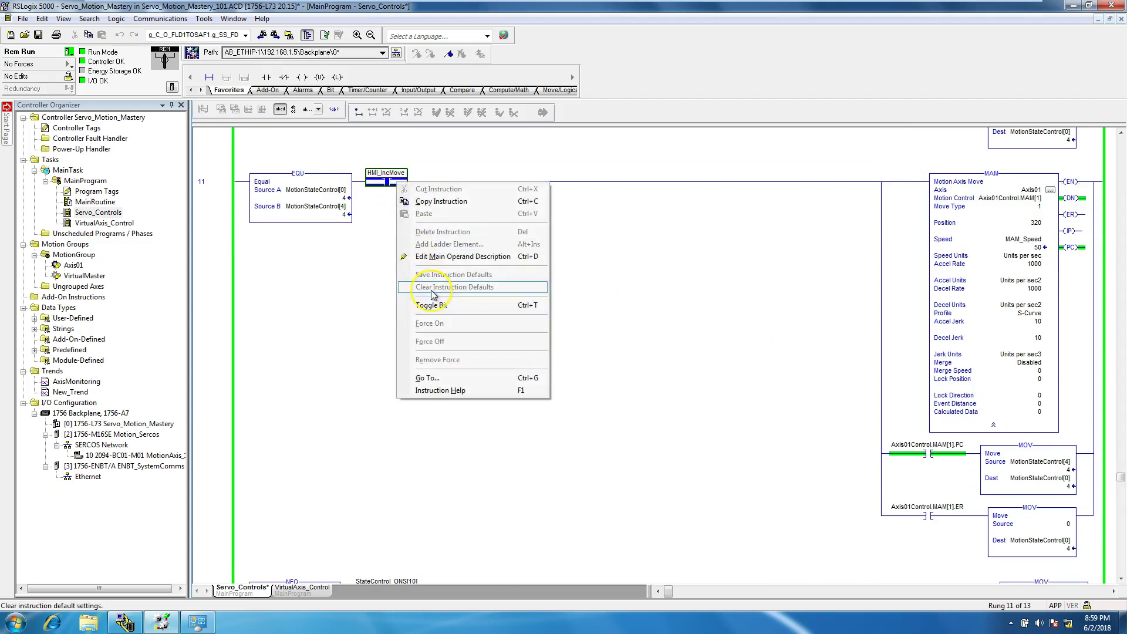
pyautogui.click(435, 305)
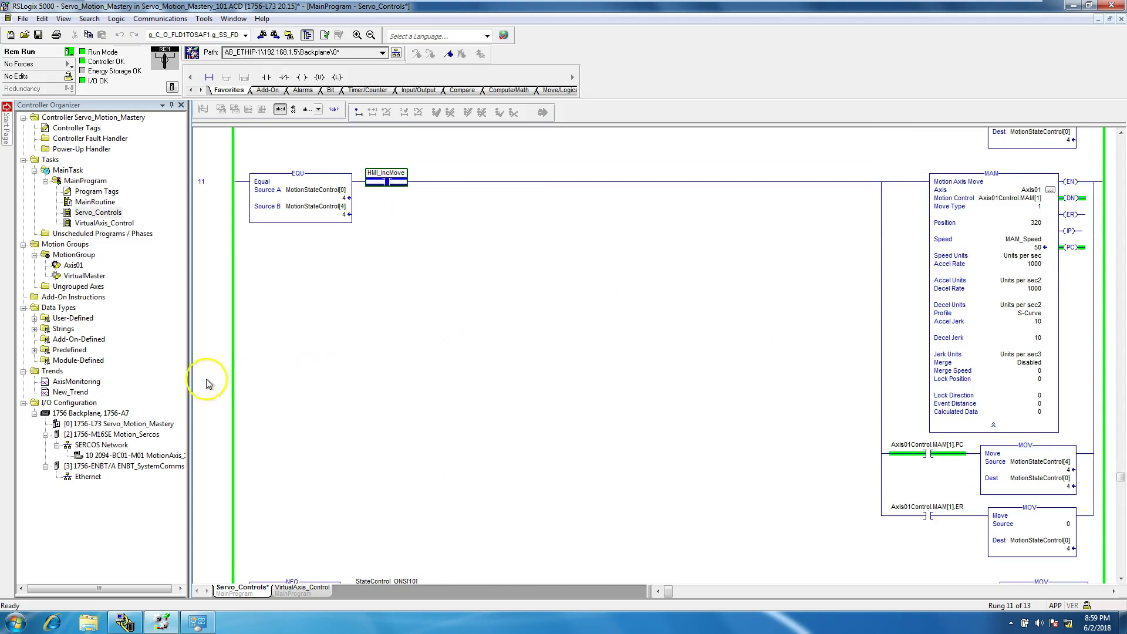
pyautogui.doubleClick(82, 392)
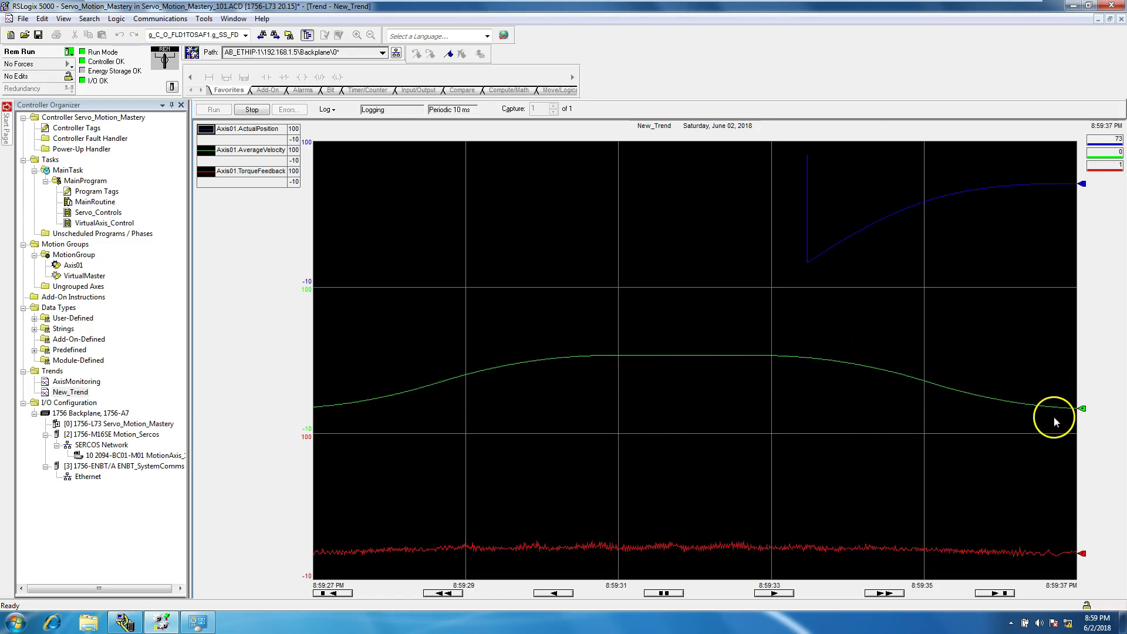
pyautogui.doubleClick(97, 212)
# Set rung 11's MAM Accel Jerk and Decel Jerk to 250 and begin finalizing the edit
pyautogui.click(284, 284)
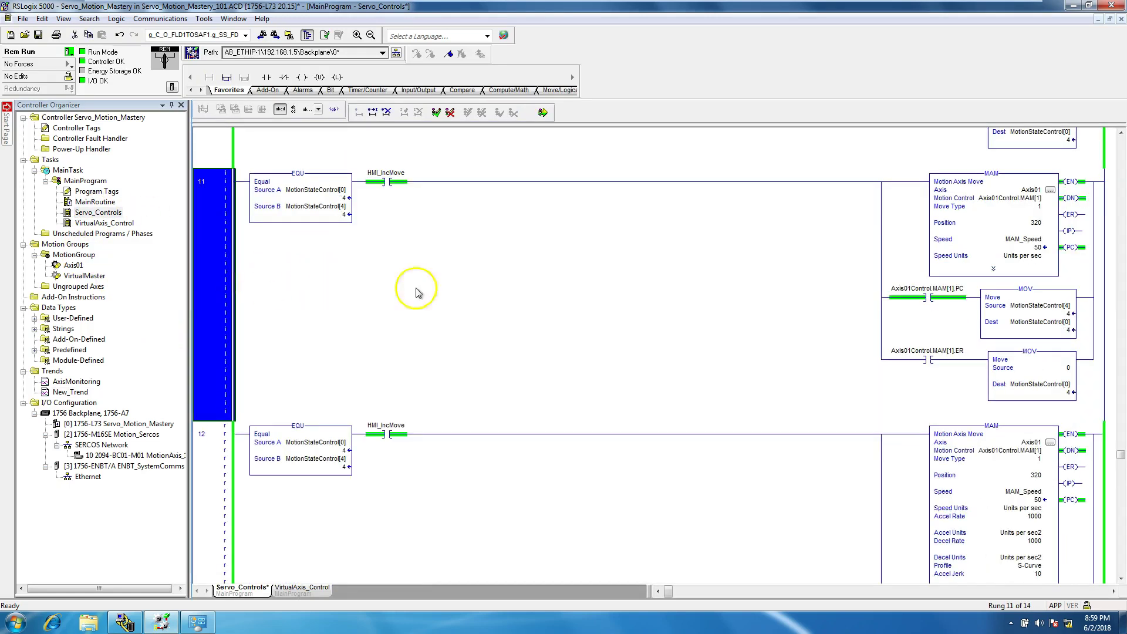
pyautogui.click(992, 269)
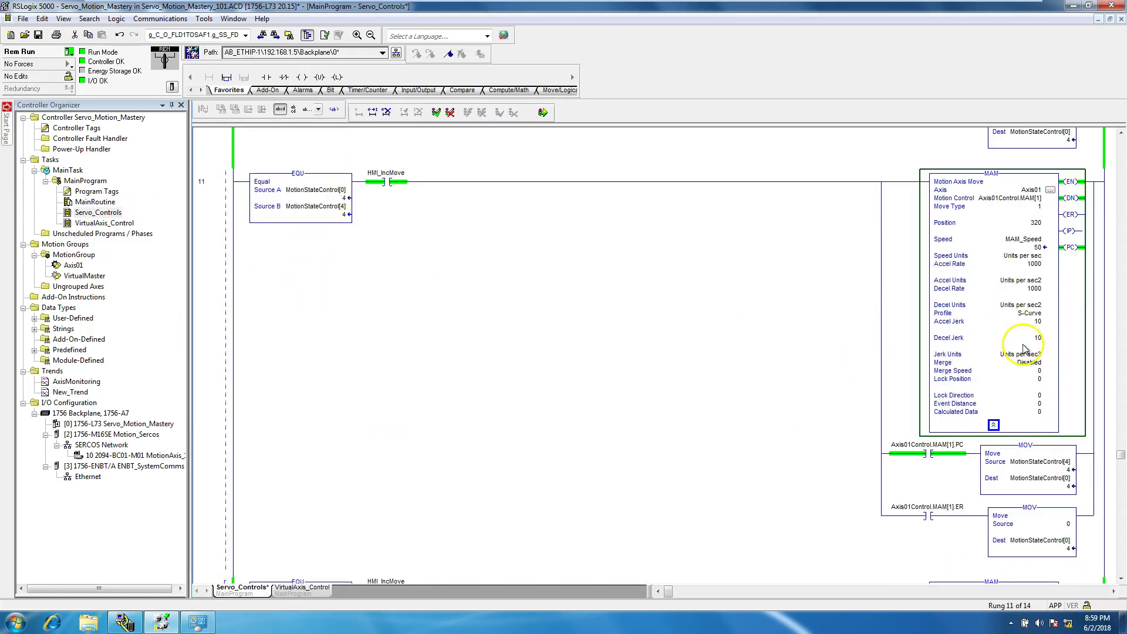
pyautogui.click(1036, 326)
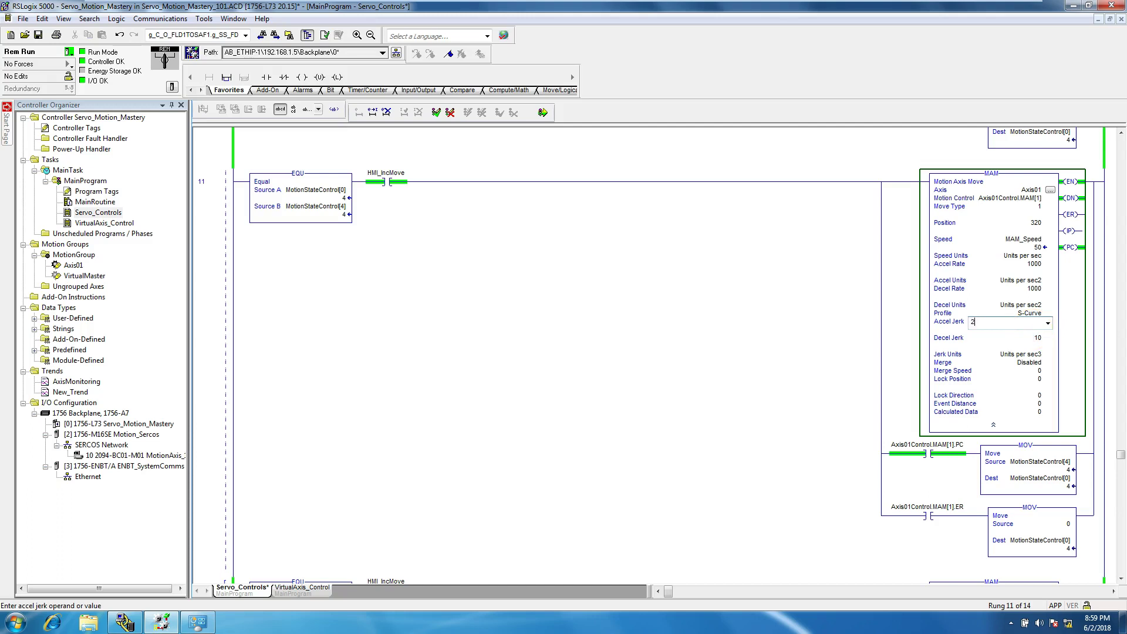
pyautogui.write('250')
pyautogui.click(1023, 340)
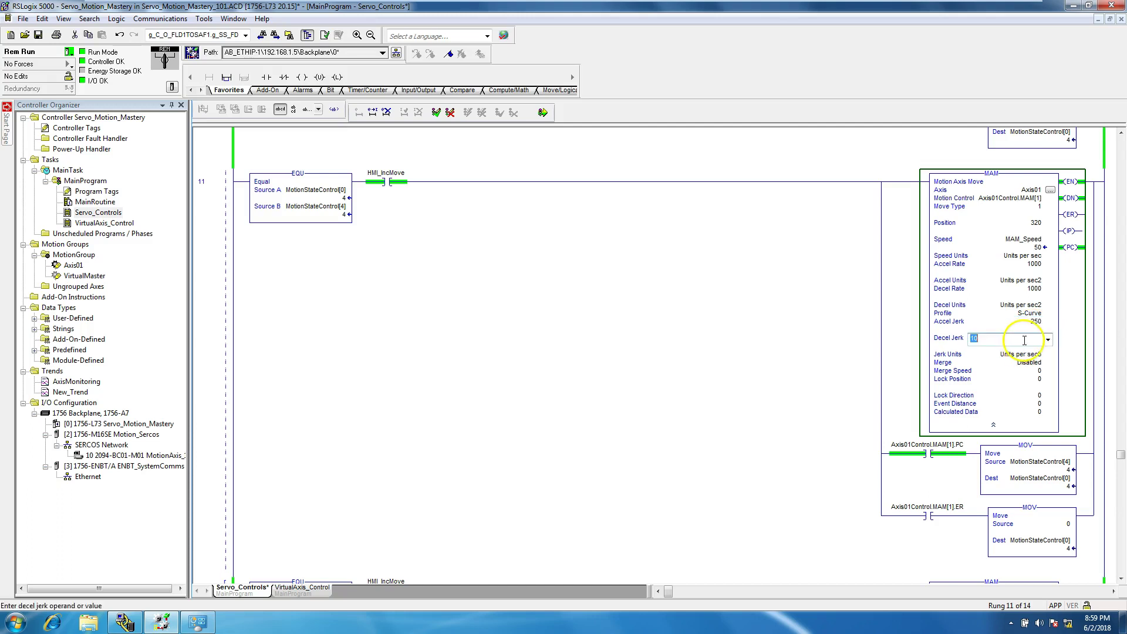
pyautogui.write('250')
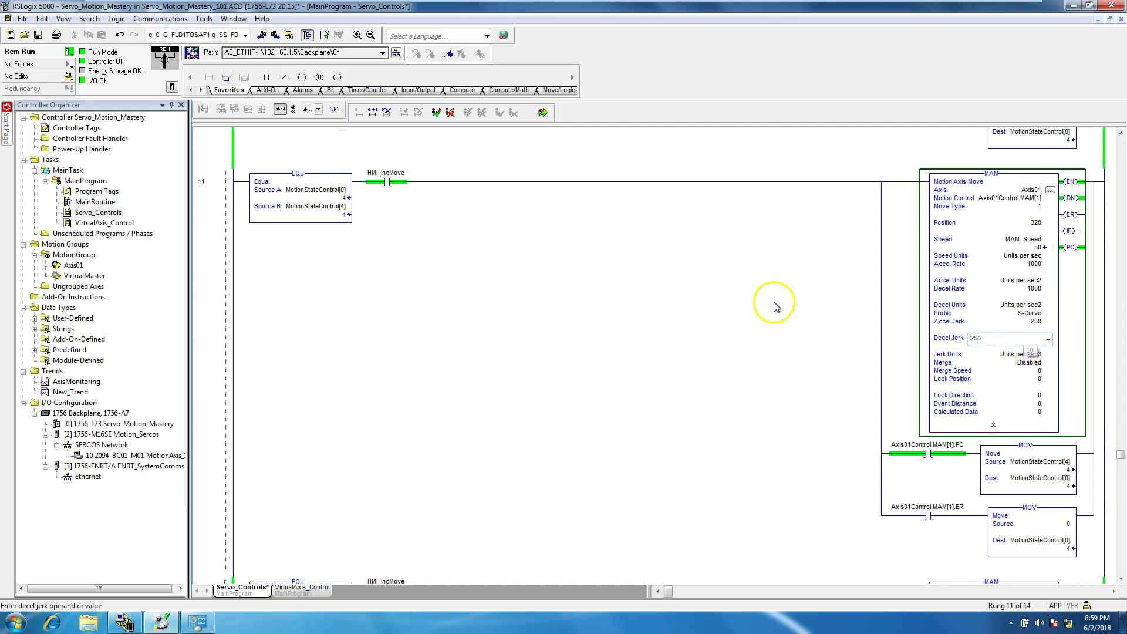
pyautogui.press('Return')
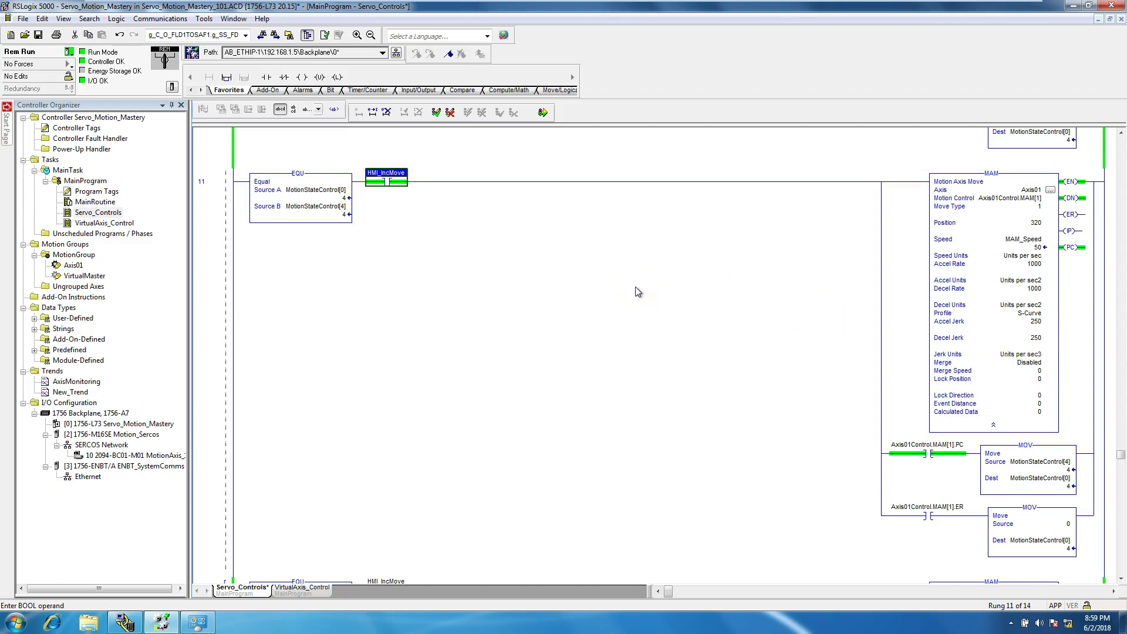
pyautogui.click(544, 113)
# Confirm finalizing the jerk-250 edits and expand the MAM's parameters
pyautogui.click(509, 446)
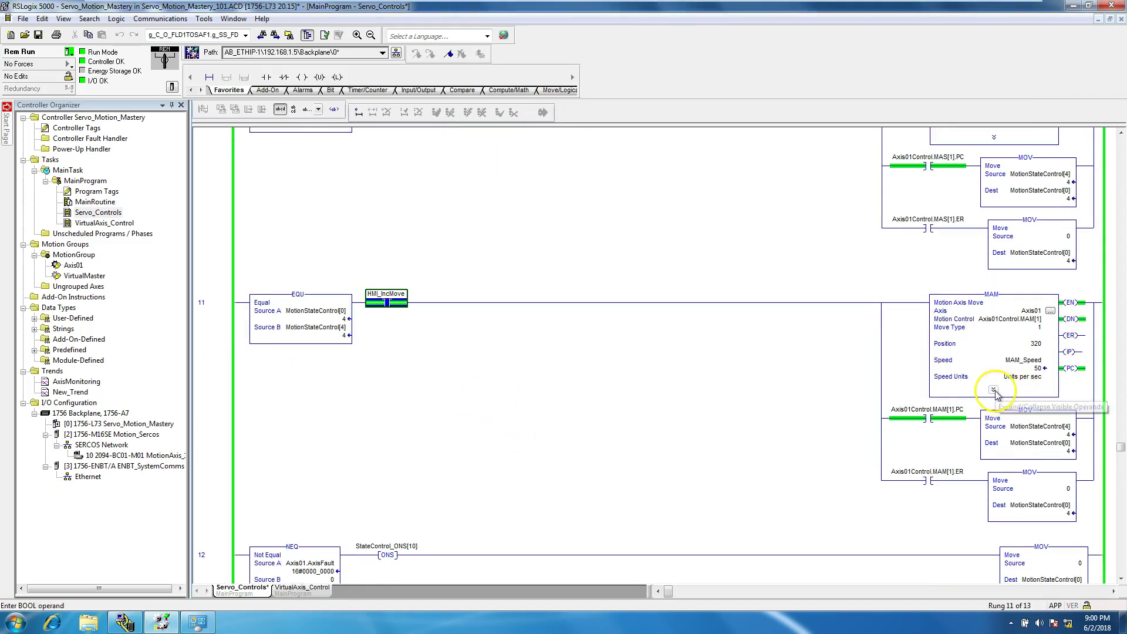
pyautogui.click(993, 389)
pyautogui.scroll(-1, 662, 390)
pyautogui.scroll(-1, 528, 329)
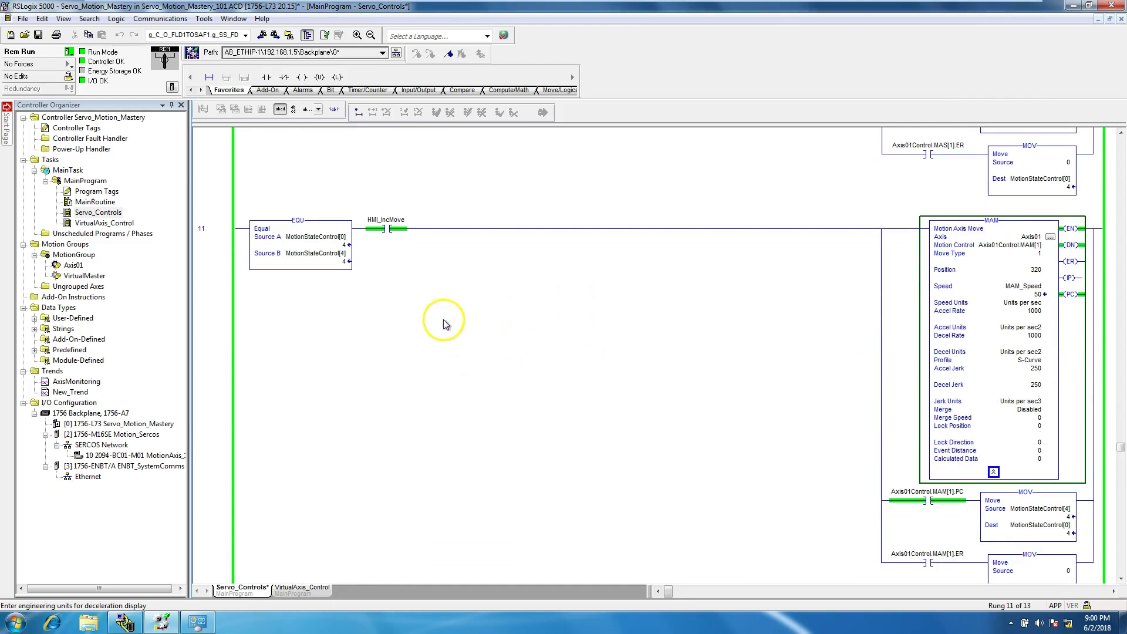
# Toggle HMI_IncMove off and back on to rerun the move, view New_Trend, then return to Servo_Controls
pyautogui.rightClick(385, 229)
pyautogui.click(427, 351)
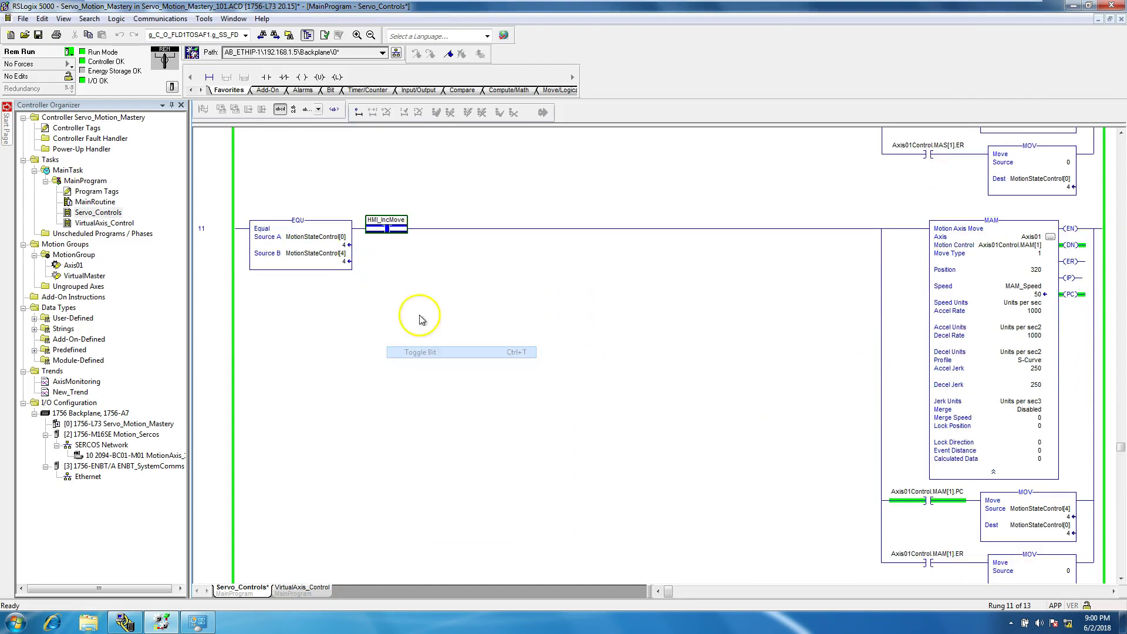
pyautogui.rightClick(400, 235)
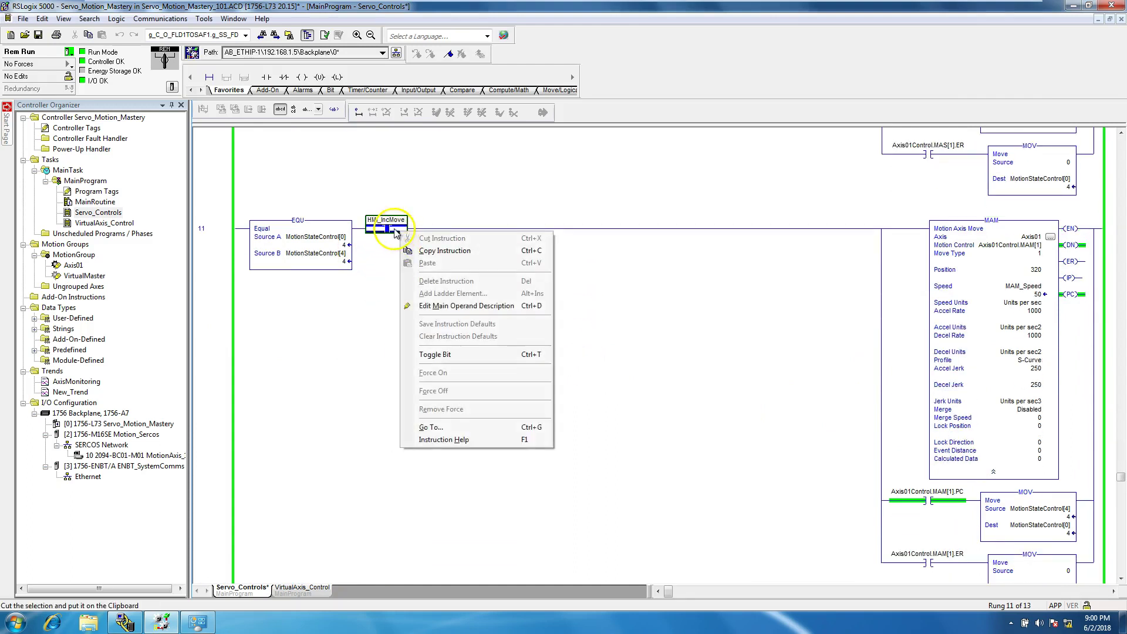
pyautogui.click(403, 248)
pyautogui.rightClick(394, 229)
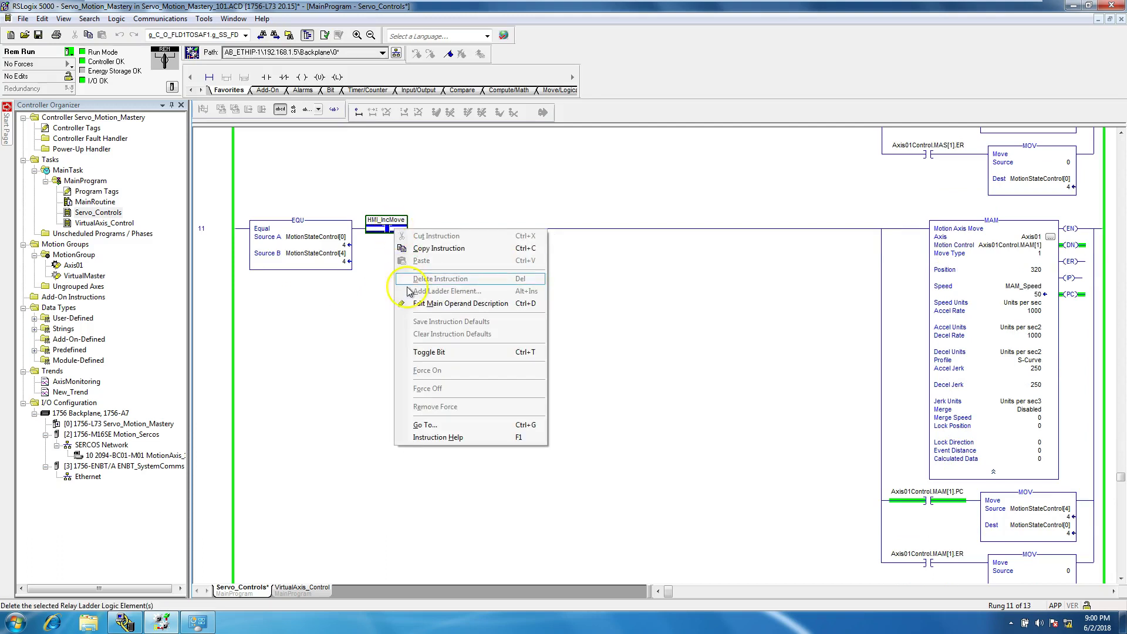
pyautogui.click(436, 354)
pyautogui.doubleClick(82, 393)
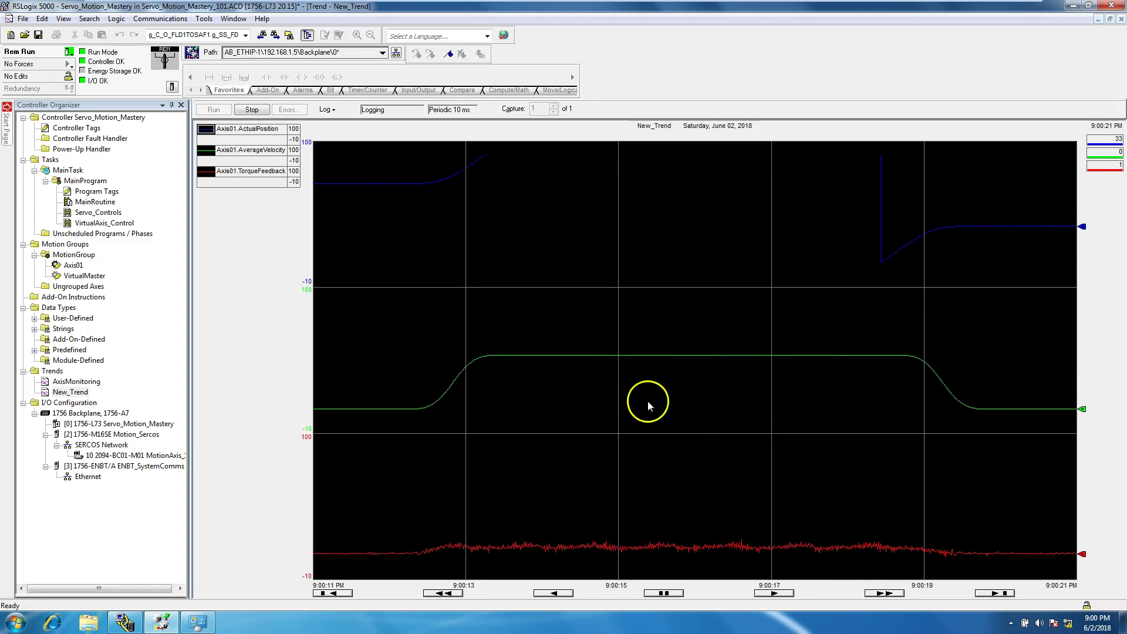
pyautogui.doubleClick(97, 212)
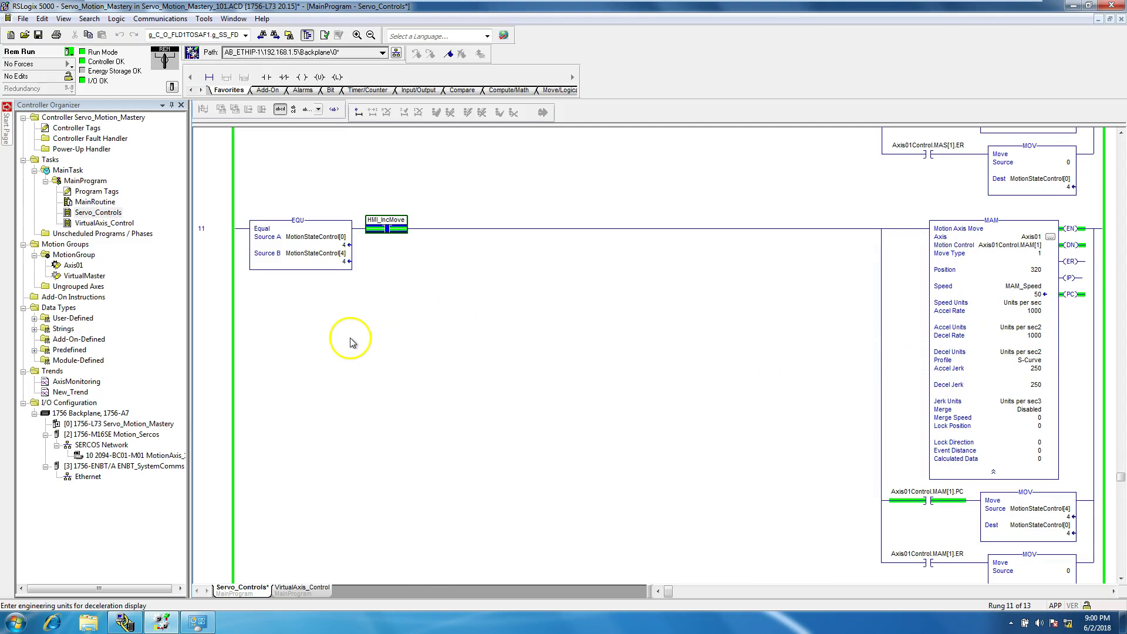
# Turn HMI_IncMove off to stop the move and duplicate rung 11 as rung 12
pyautogui.scroll(1, 361, 300)
pyautogui.rightClick(377, 261)
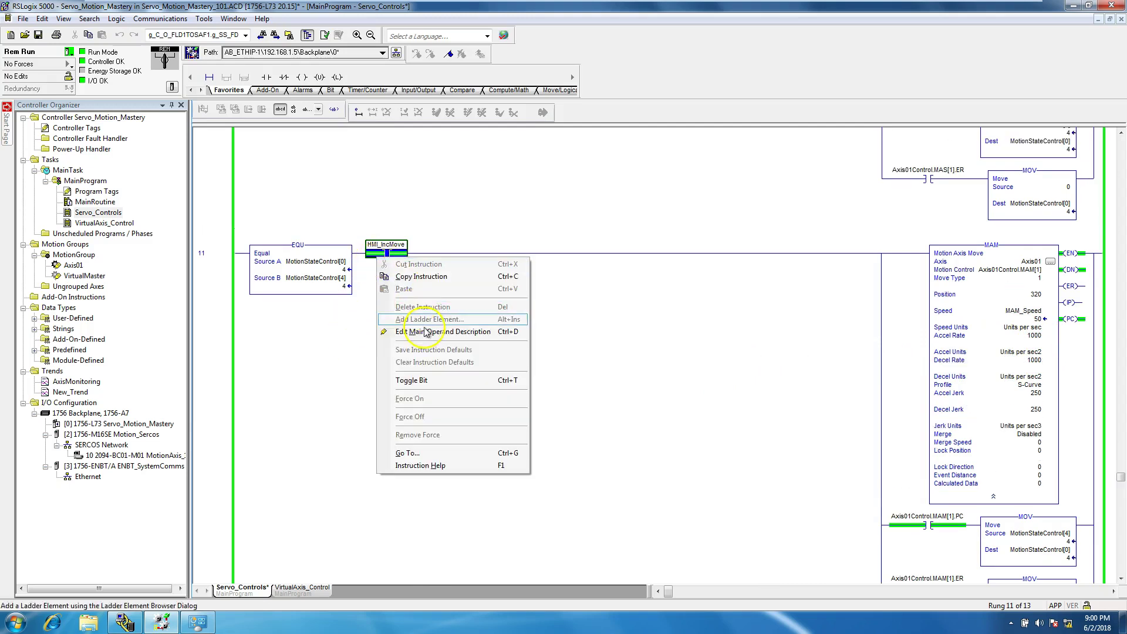
pyautogui.click(423, 378)
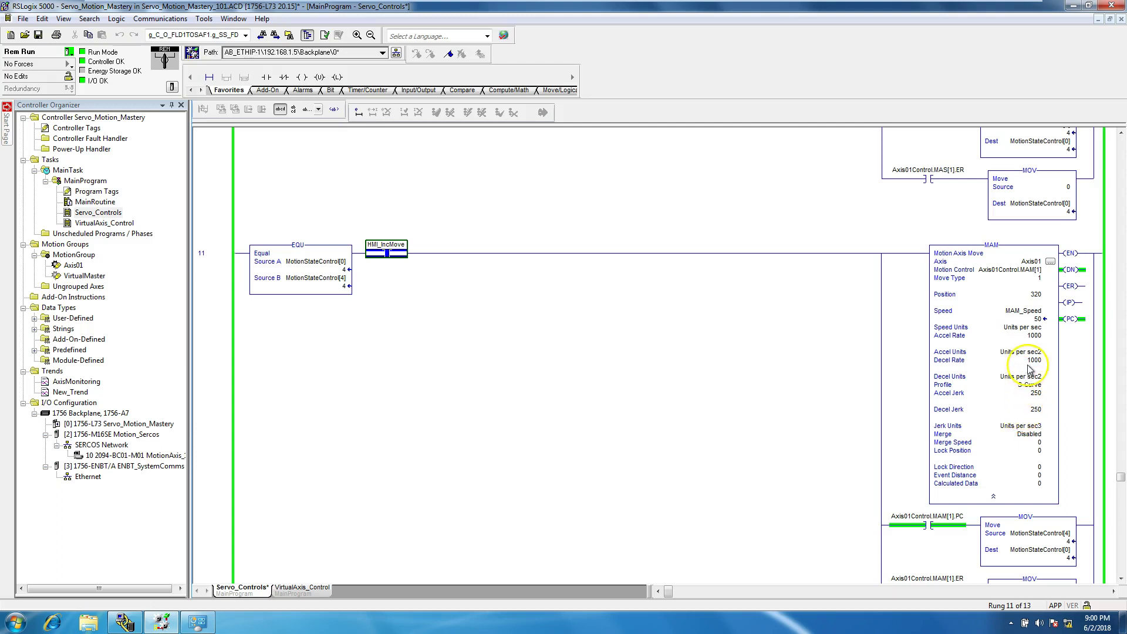
pyautogui.click(1034, 339)
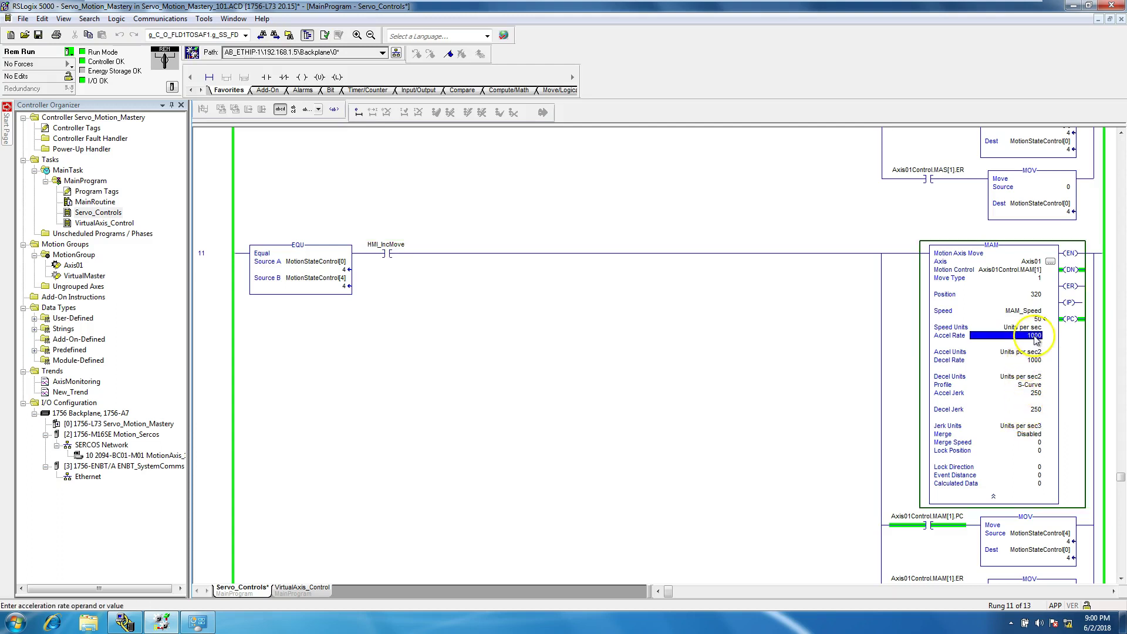
pyautogui.click(221, 375)
pyautogui.hotkey('ctrl', 'c')
pyautogui.hotkey('ctrl', 'v')
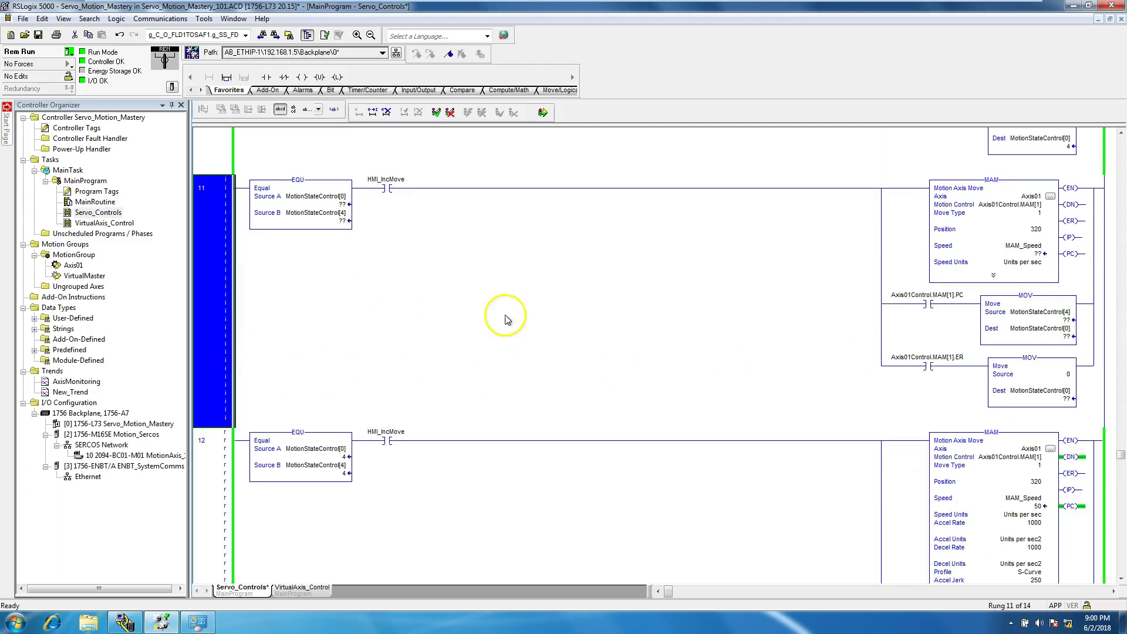
# Set the MAM Accel and Decel Rate to 10, keep Accel Jerk at 250, and finalize the edits
pyautogui.click(993, 275)
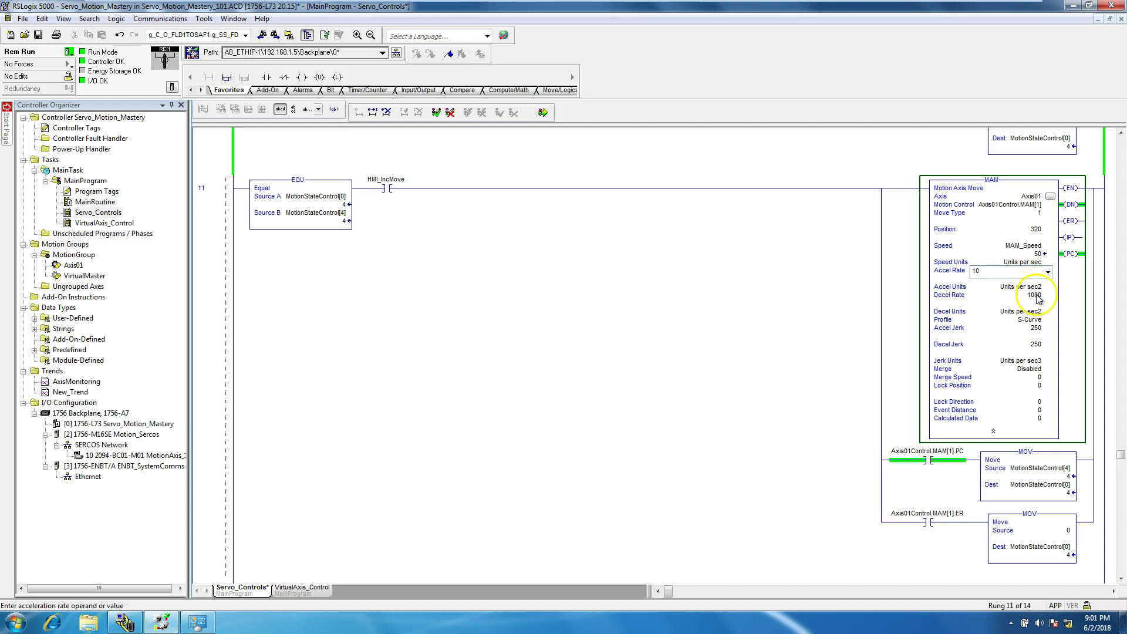
pyautogui.click(1034, 295)
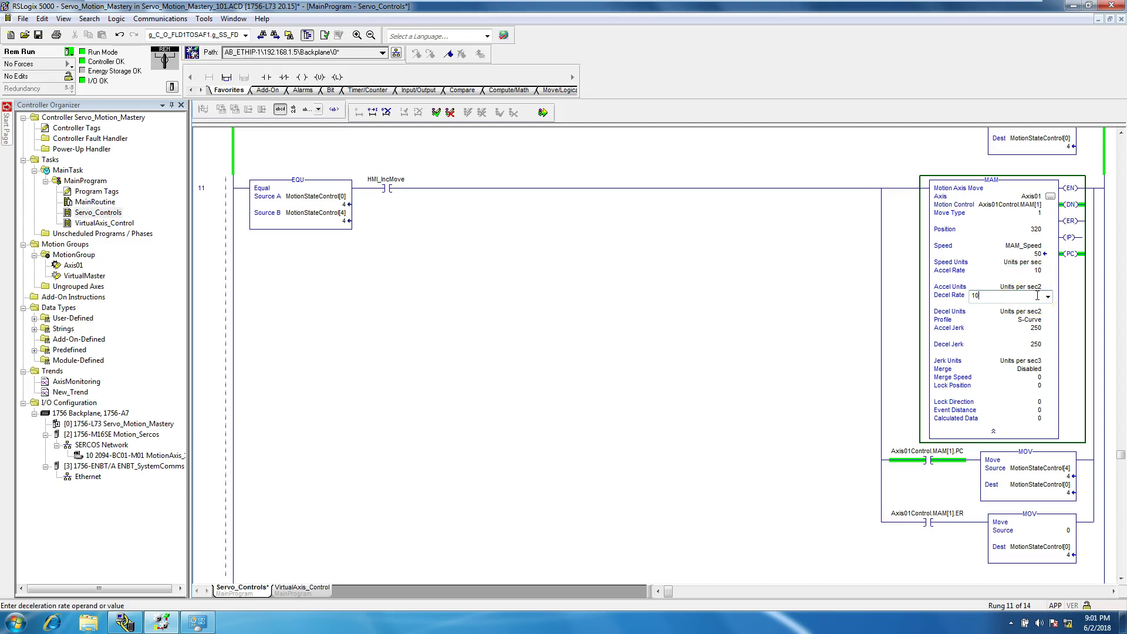
pyautogui.click(1037, 329)
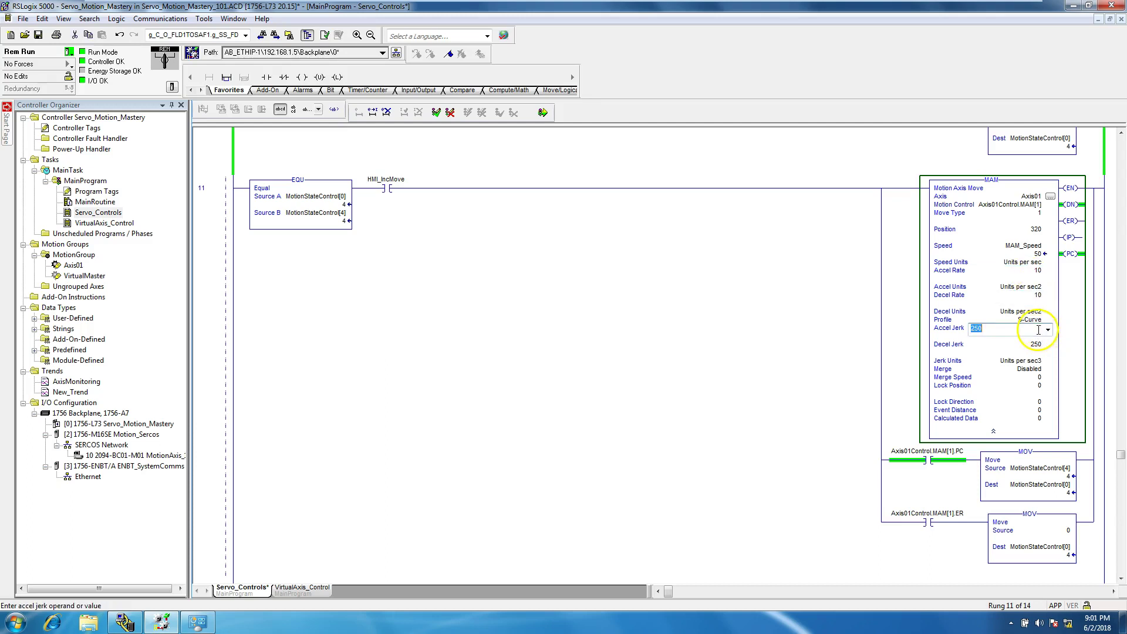
pyautogui.click(757, 315)
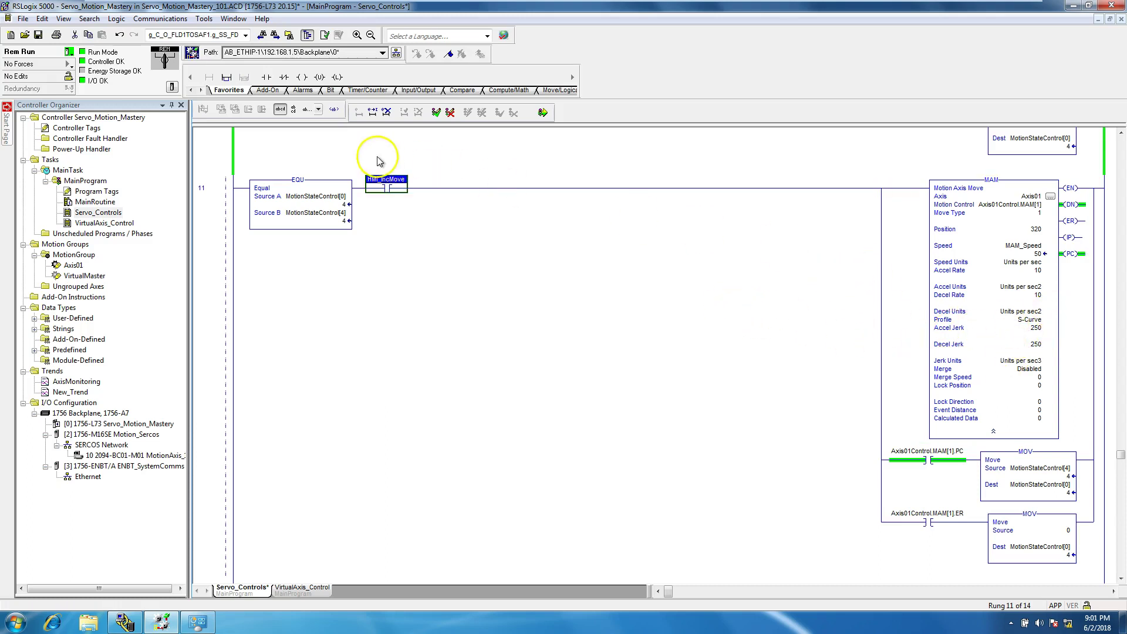
pyautogui.click(543, 113)
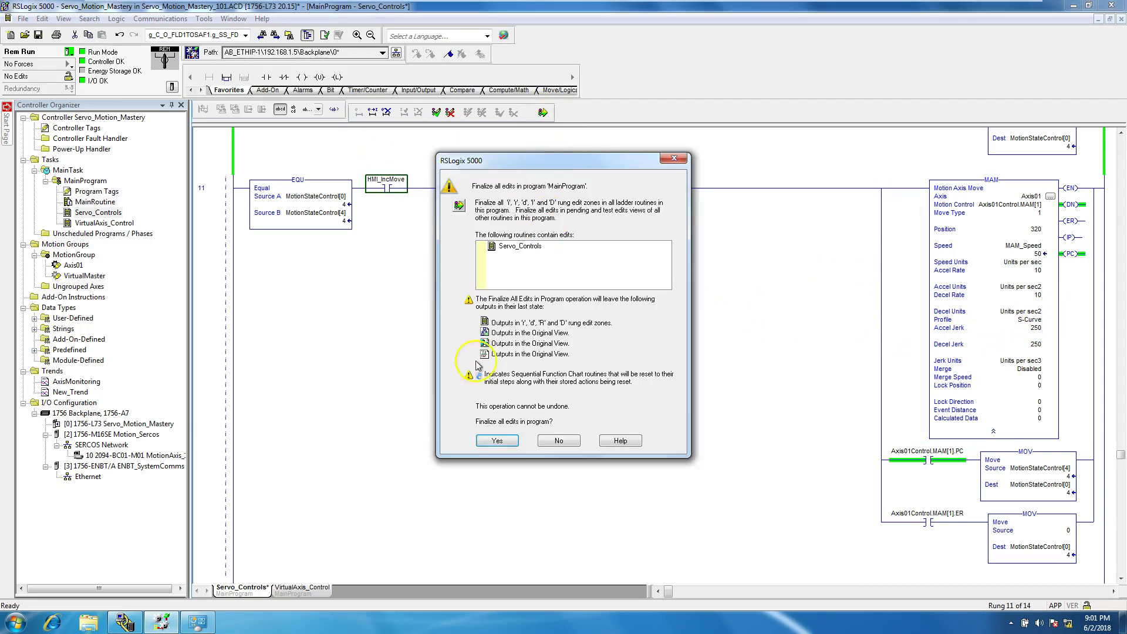
pyautogui.click(497, 441)
pyautogui.scroll(-3, 446, 387)
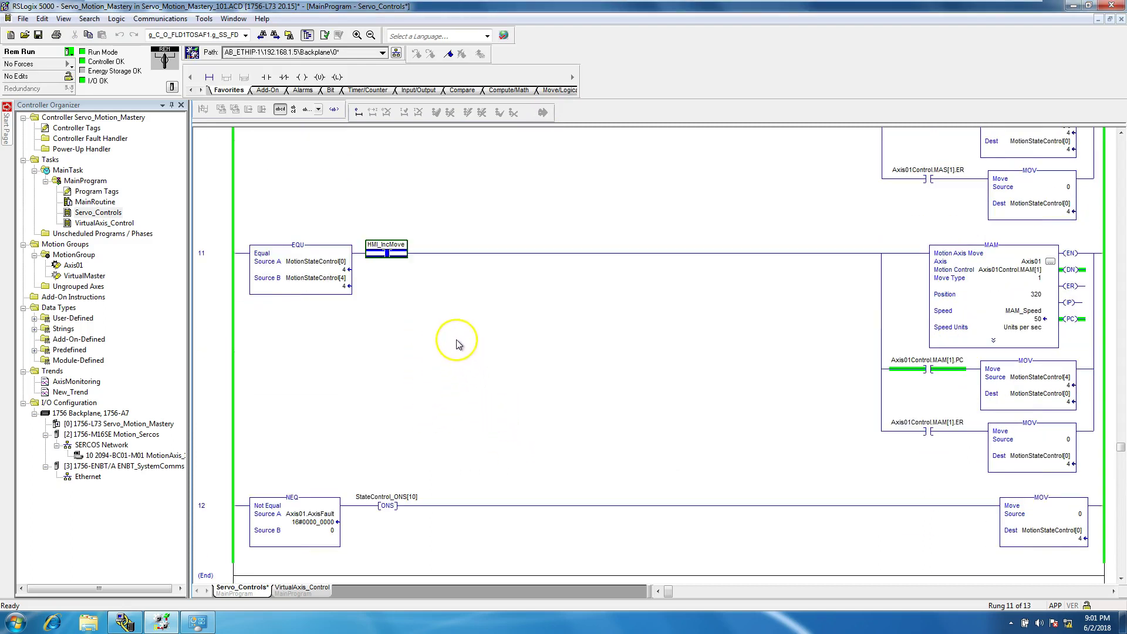
# Turn HMI_IncMove on to run the rate-10, jerk-250 move, view New_Trend, then return to Servo_Controls
pyautogui.click(992, 341)
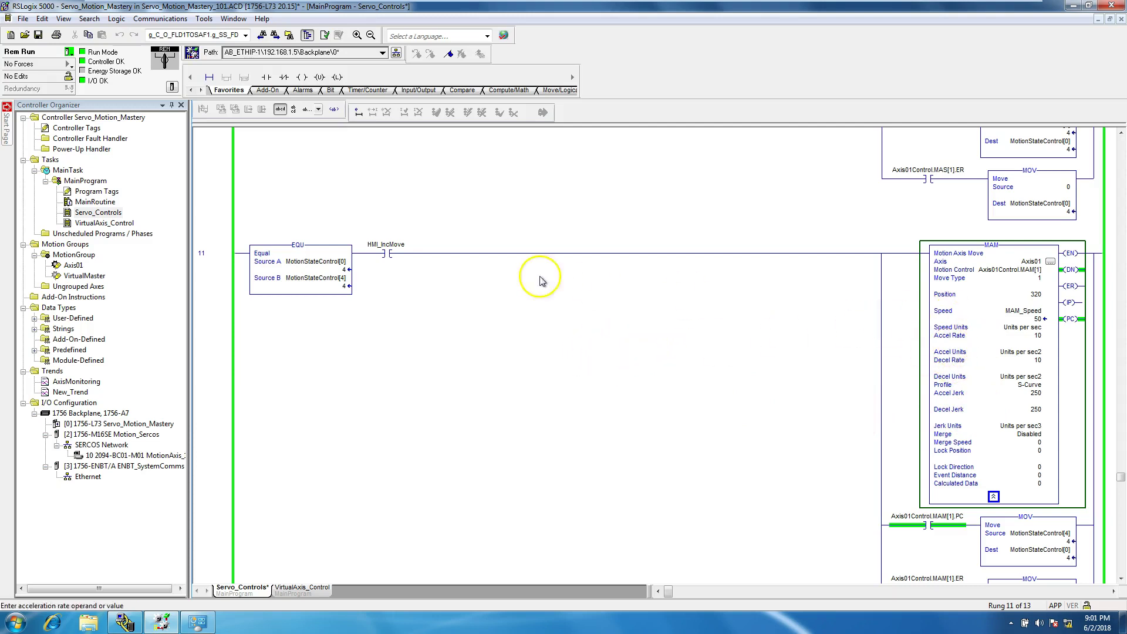
pyautogui.rightClick(392, 255)
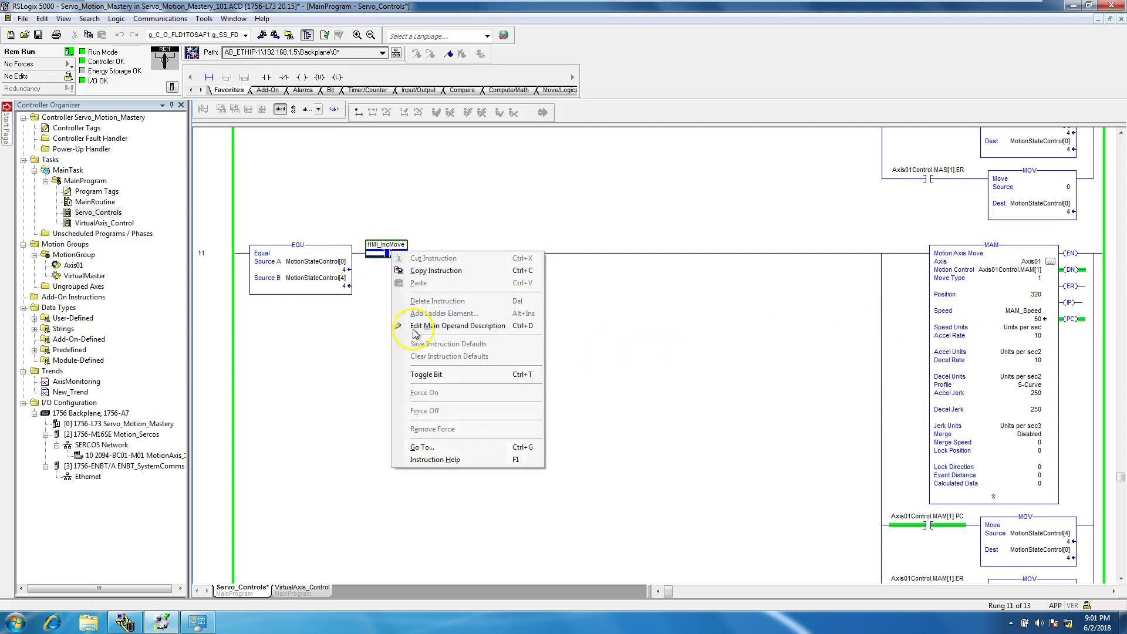
pyautogui.click(418, 374)
pyautogui.doubleClick(87, 392)
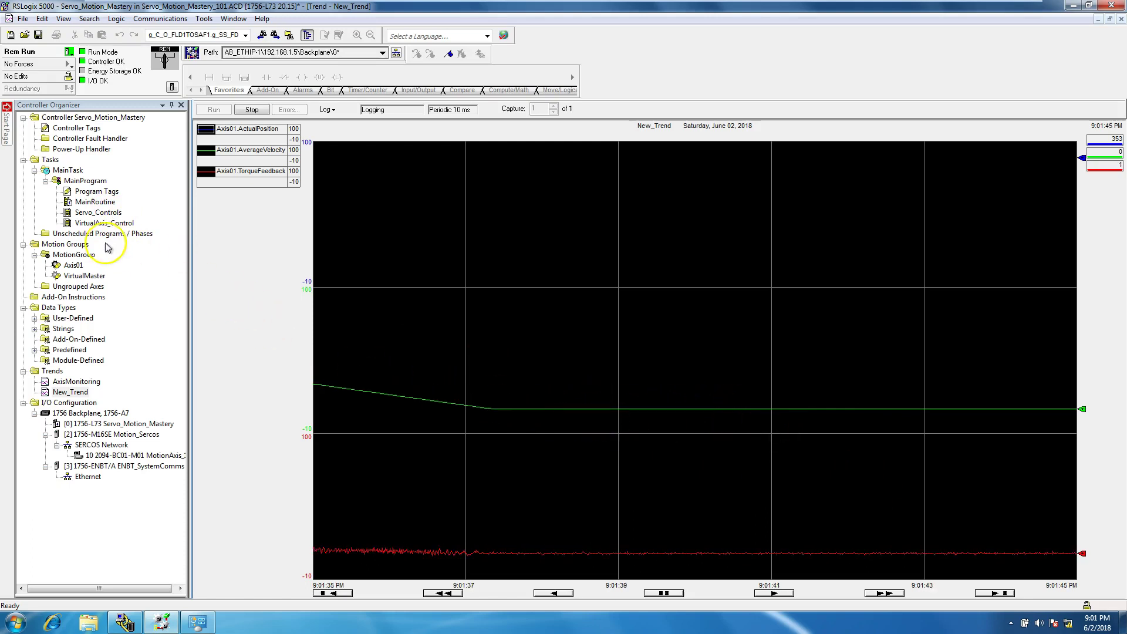
pyautogui.doubleClick(117, 214)
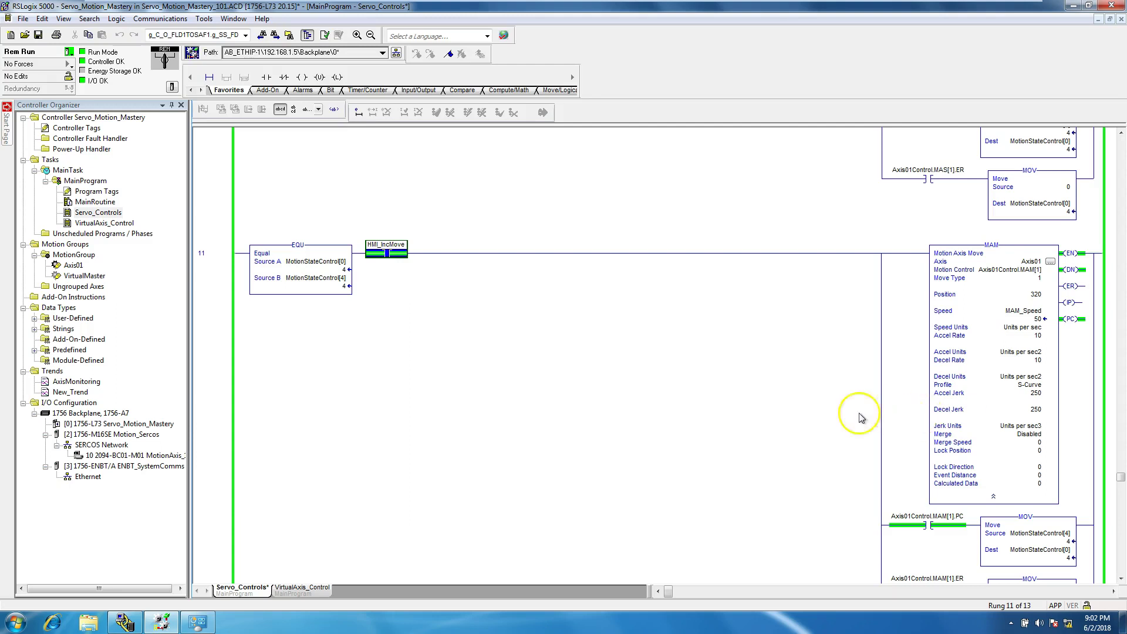
# Start an online edit of rung 11 and change the MAM Profile from S-Curve to Trapezoidal
pyautogui.rightClick(383, 254)
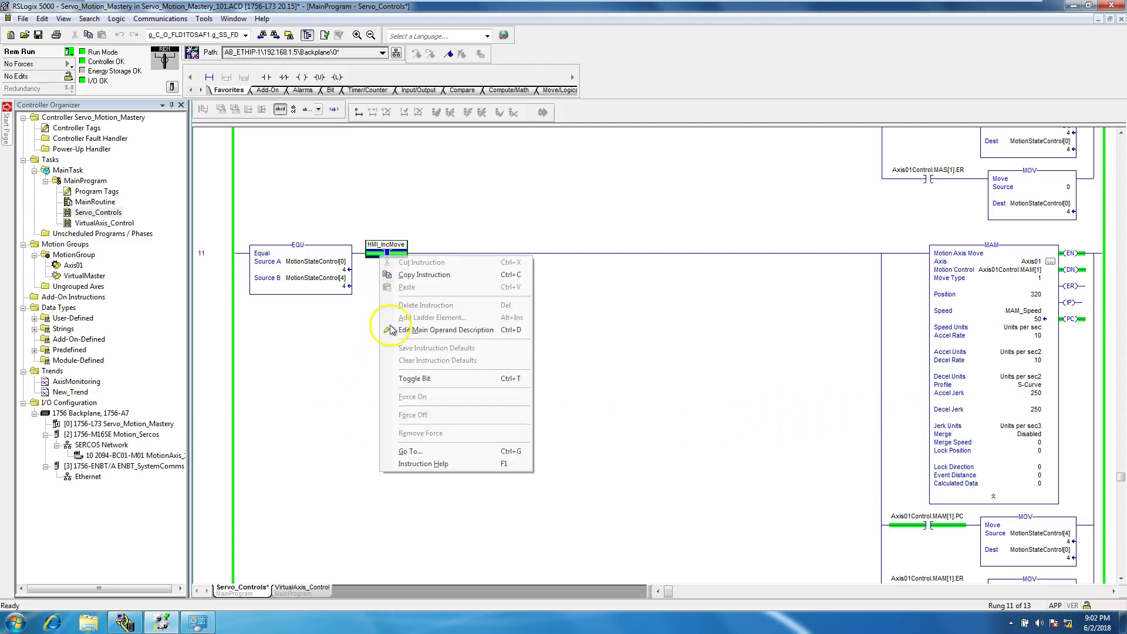
pyautogui.click(287, 387)
pyautogui.doubleClick(222, 389)
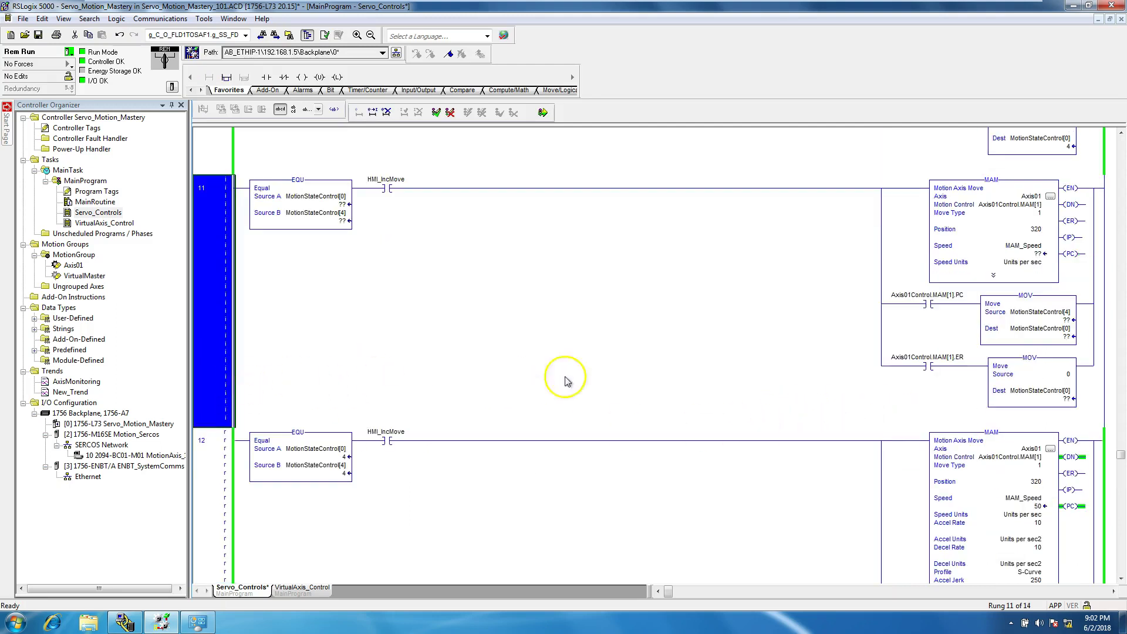
pyautogui.click(991, 277)
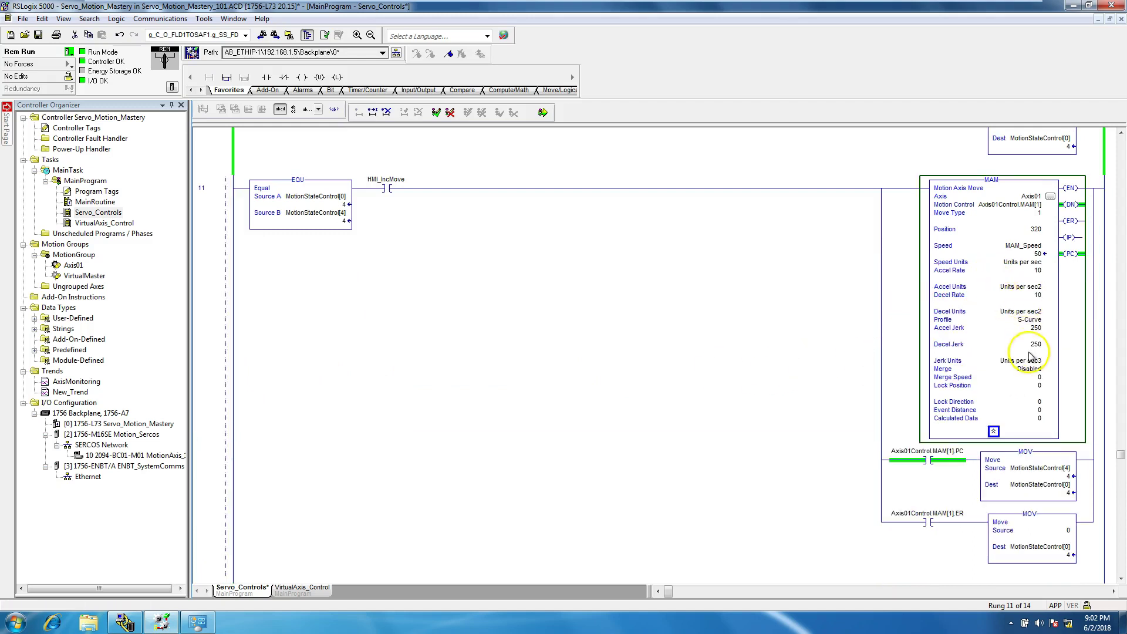
pyautogui.click(1033, 321)
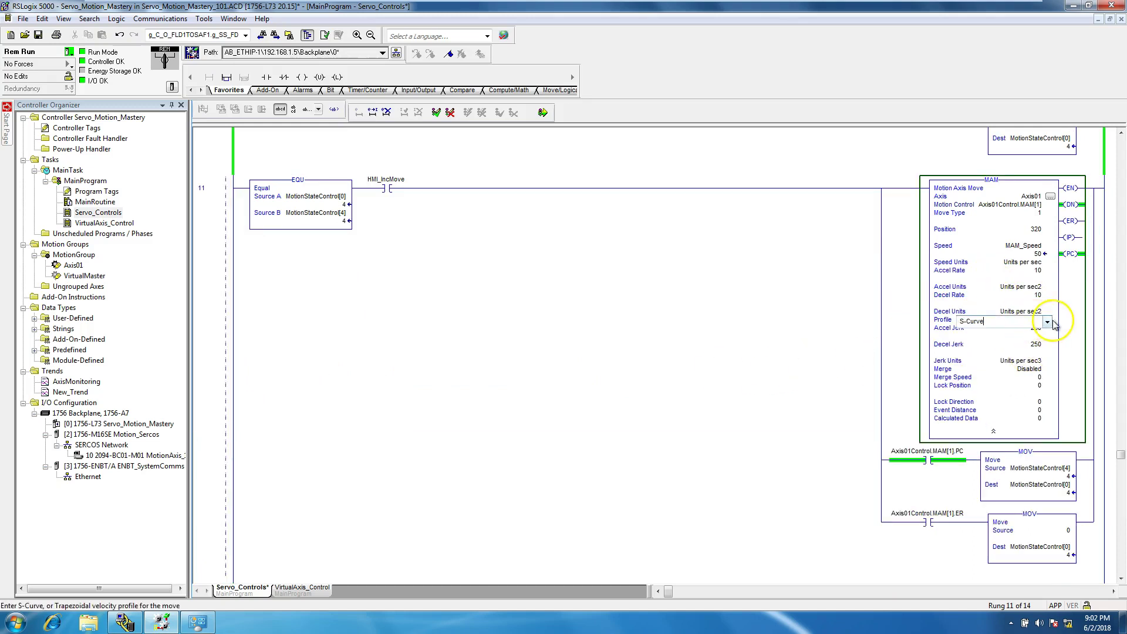
pyautogui.click(1047, 323)
pyautogui.click(975, 332)
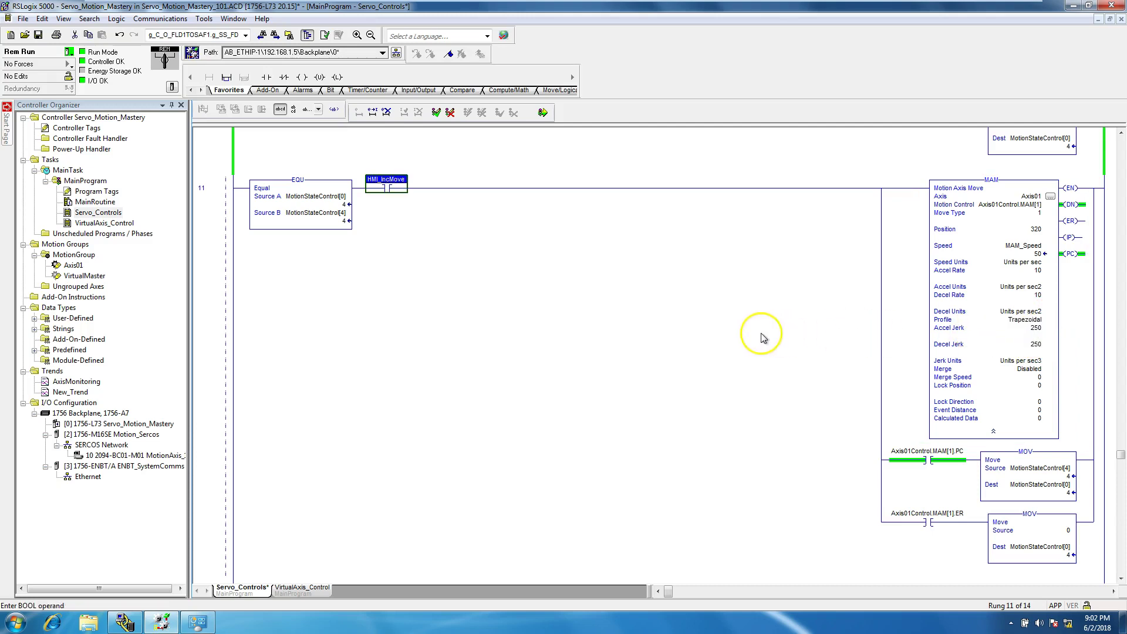
# Finalize the Trapezoidal profile edit in MainProgram and expand the MAM's parameters
pyautogui.click(210, 223)
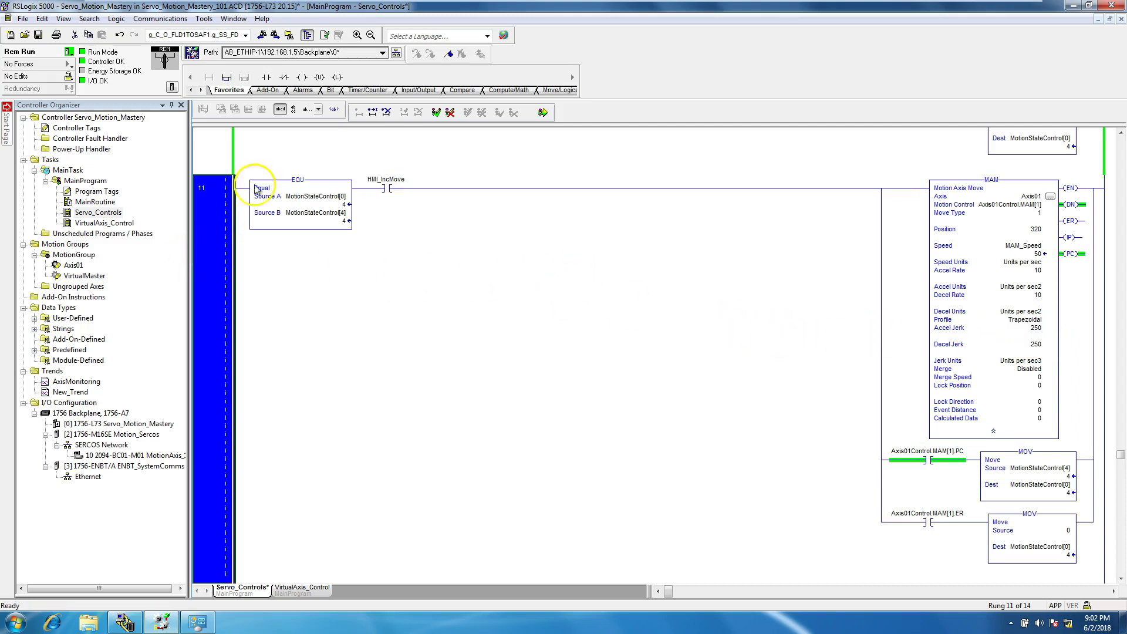
pyautogui.click(541, 113)
pyautogui.click(496, 441)
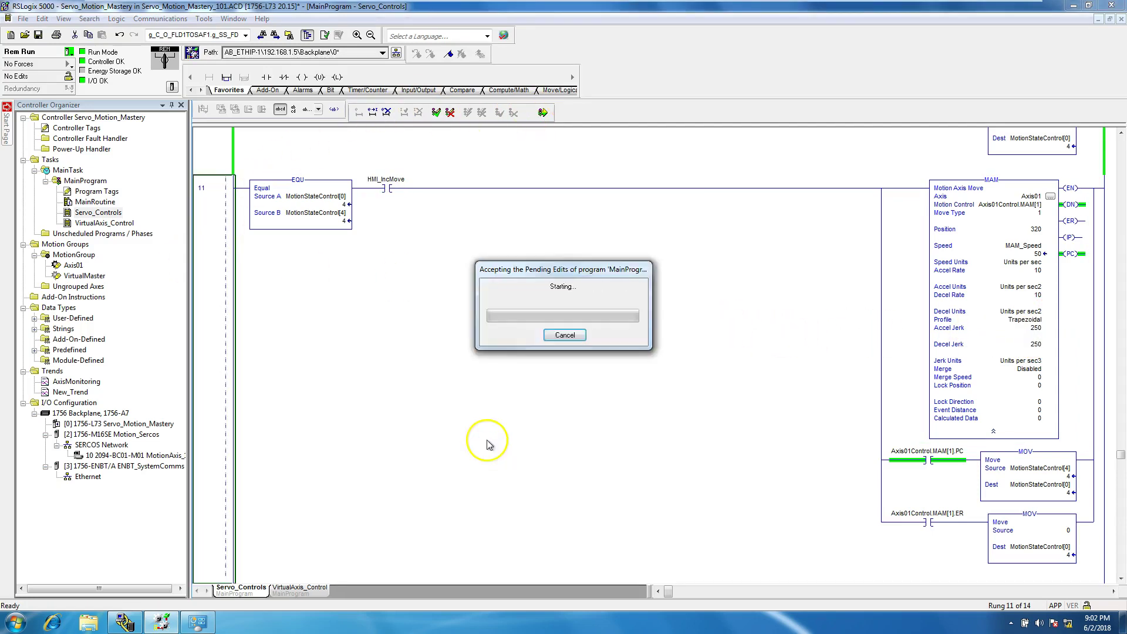
pyautogui.click(992, 439)
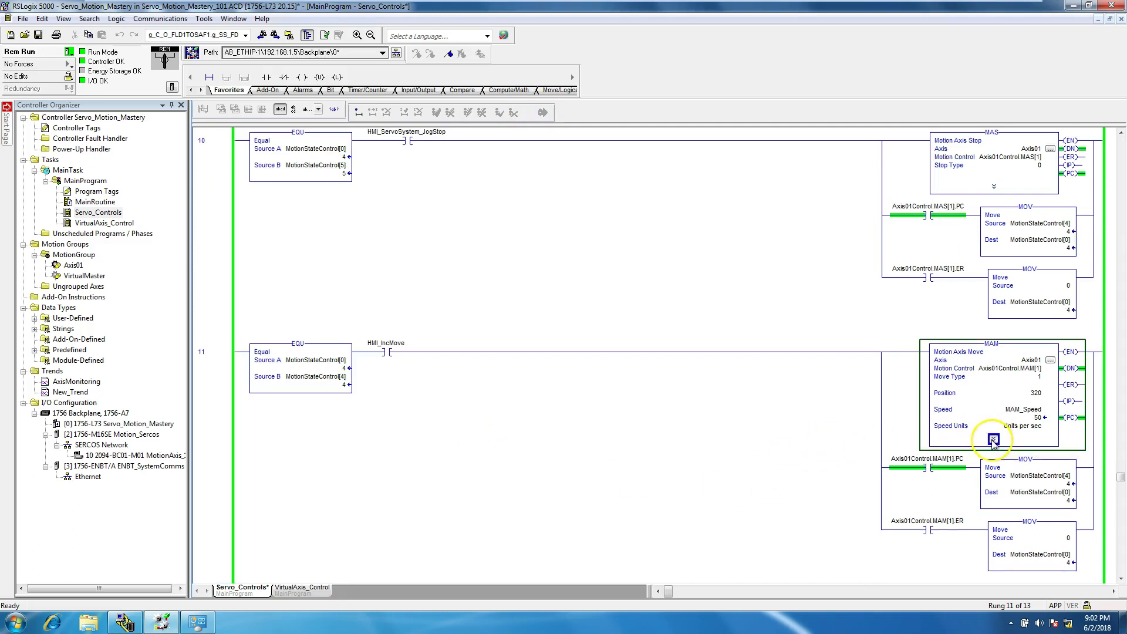
pyautogui.scroll(-3, 616, 466)
# Toggle HMI_IncMove on, watch the trapezoidal velocity ramp on New_Trend, and go back to Servo_Controls
pyautogui.rightClick(392, 252)
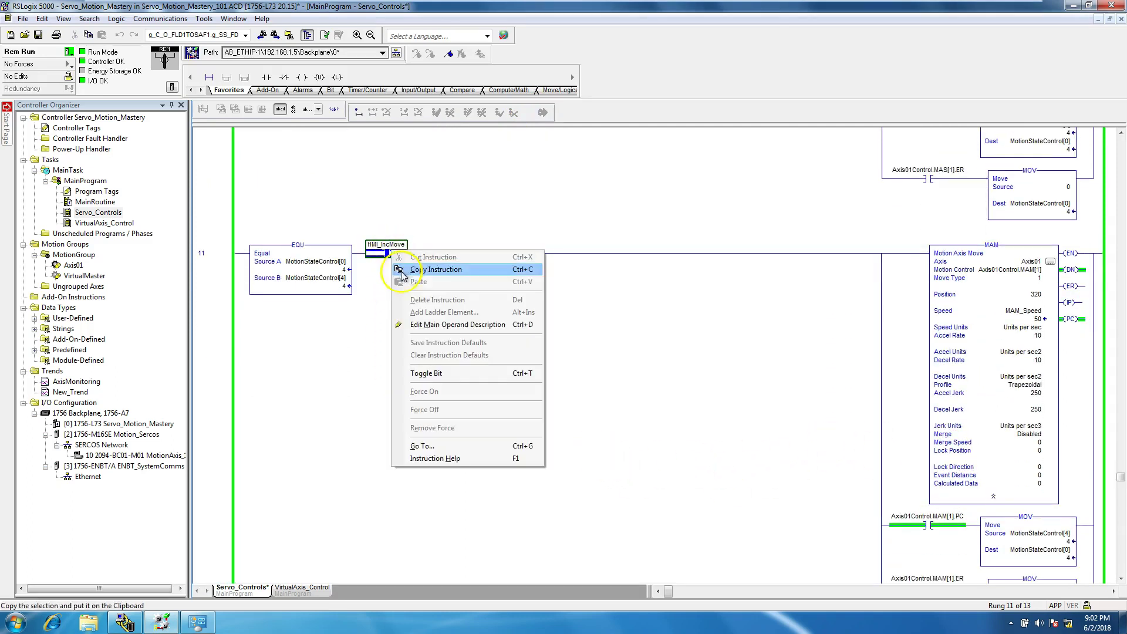
pyautogui.click(455, 372)
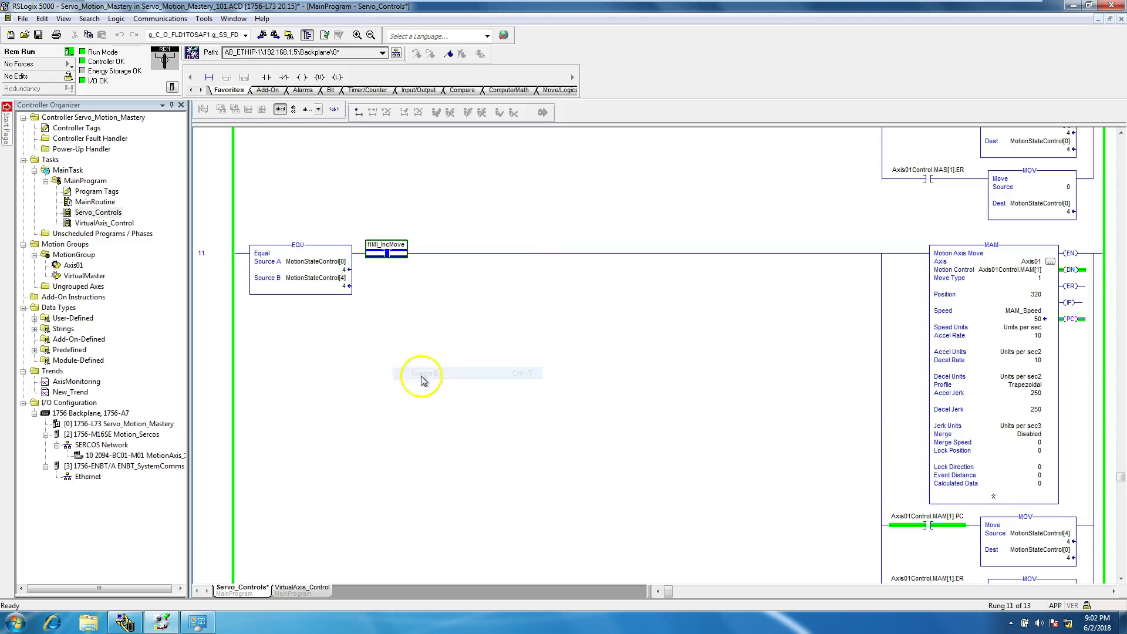
pyautogui.doubleClick(68, 392)
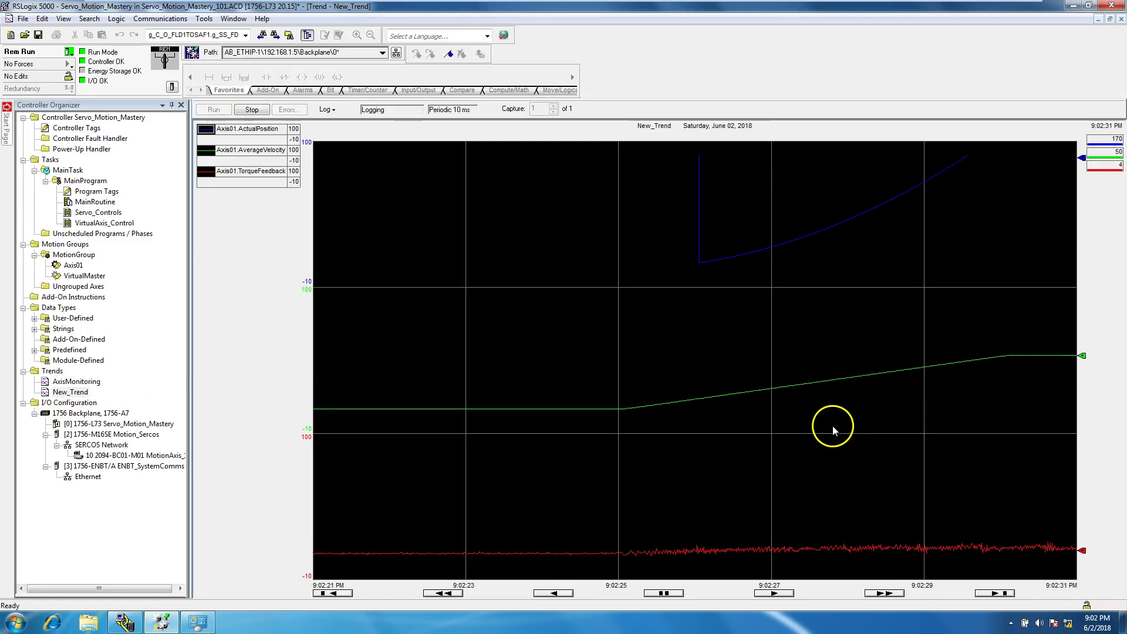
pyautogui.click(115, 213)
pyautogui.doubleClick(115, 213)
# Set rung 11's MAM Accel Rate and Decel Rate to 100, leaving jerks at 250, and finalize the edit
pyautogui.click(222, 411)
pyautogui.doubleClick(222, 411)
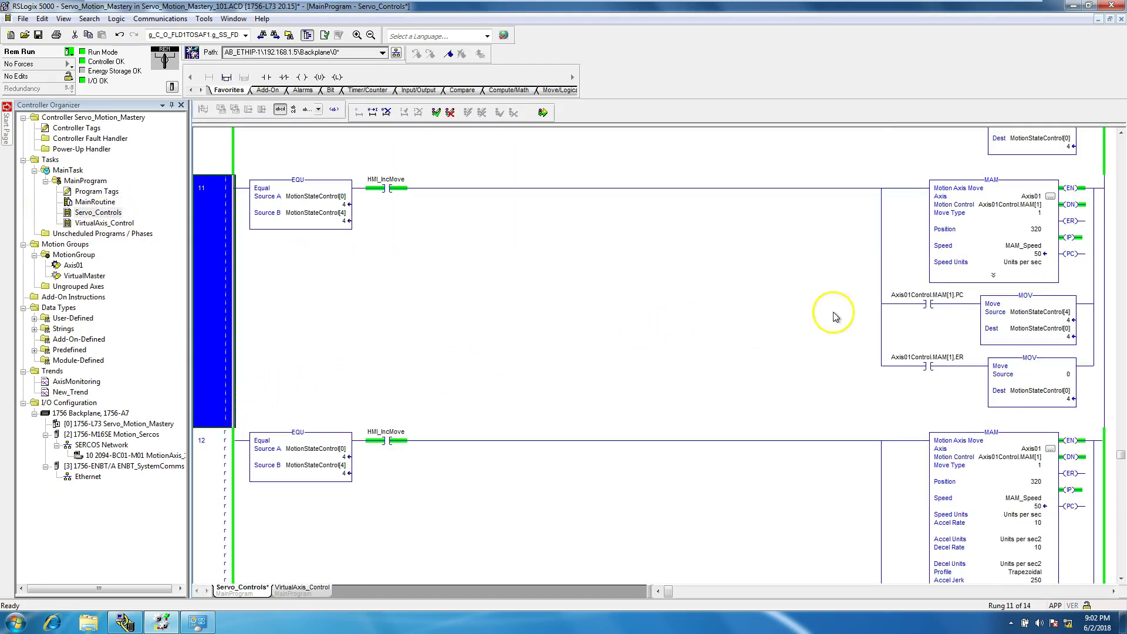
pyautogui.click(993, 276)
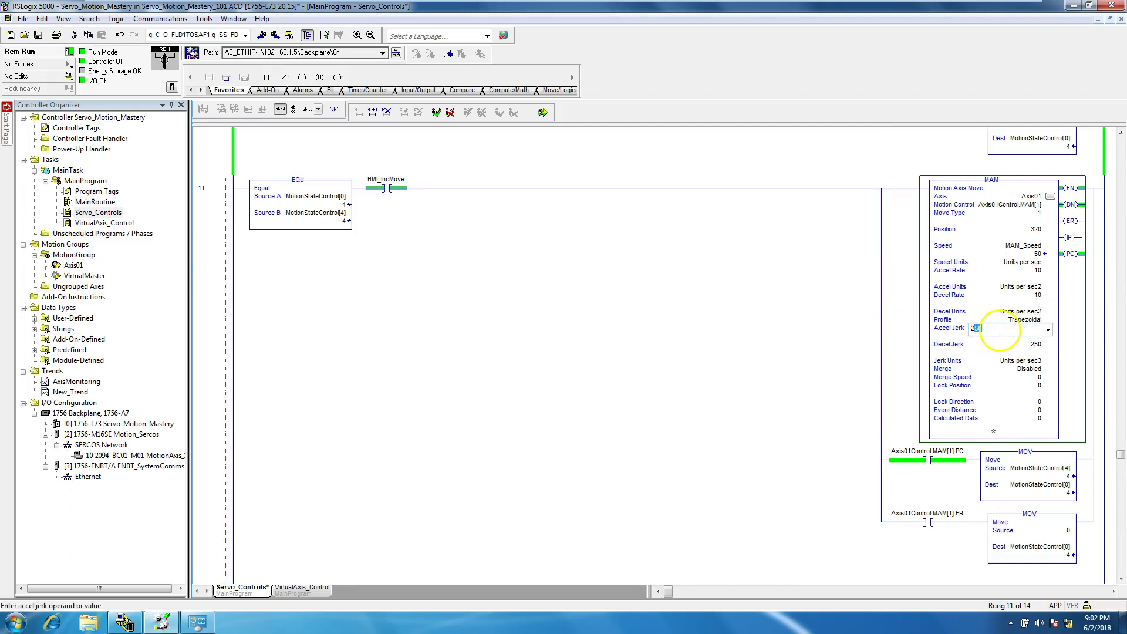
pyautogui.click(985, 392)
pyautogui.click(1031, 274)
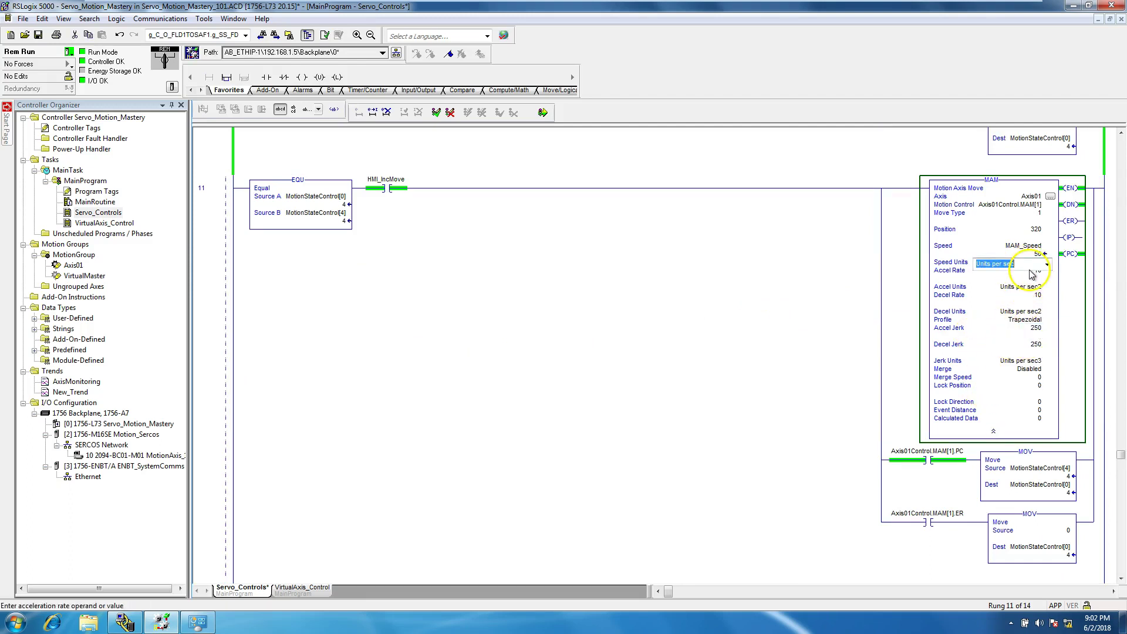
pyautogui.click(1033, 272)
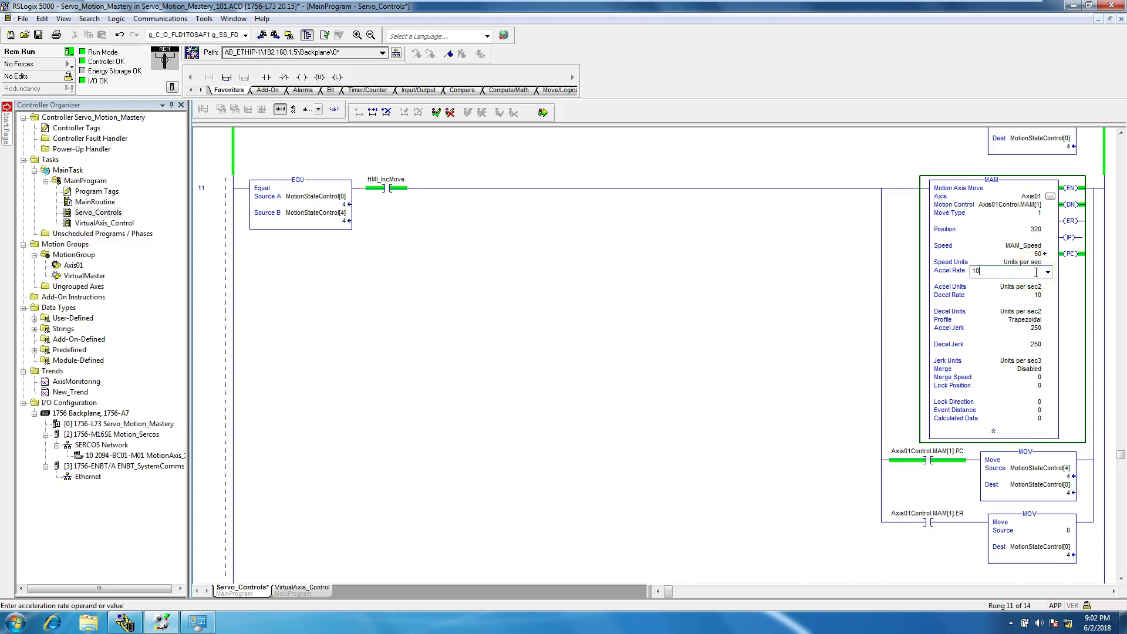
pyautogui.click(1035, 296)
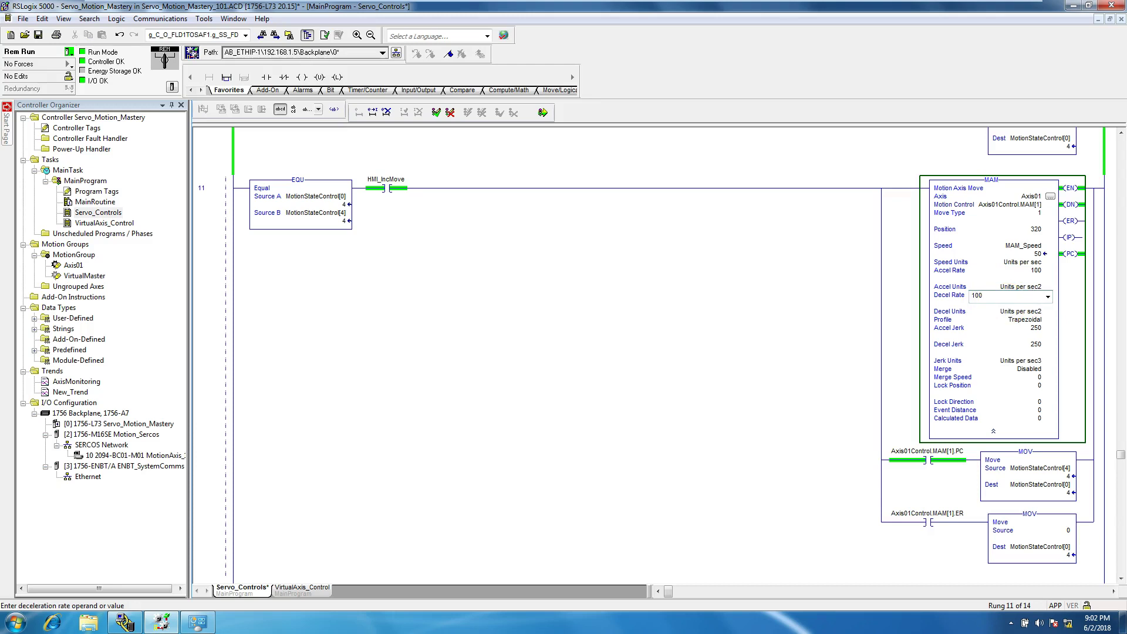
pyautogui.click(788, 284)
pyautogui.click(543, 112)
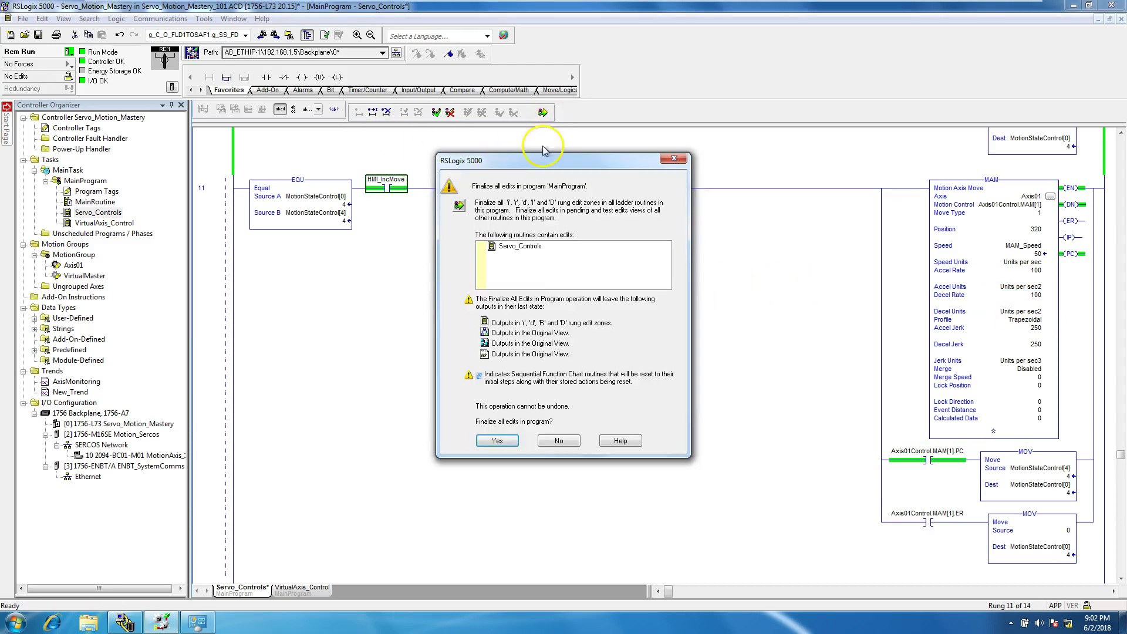
pyautogui.click(500, 441)
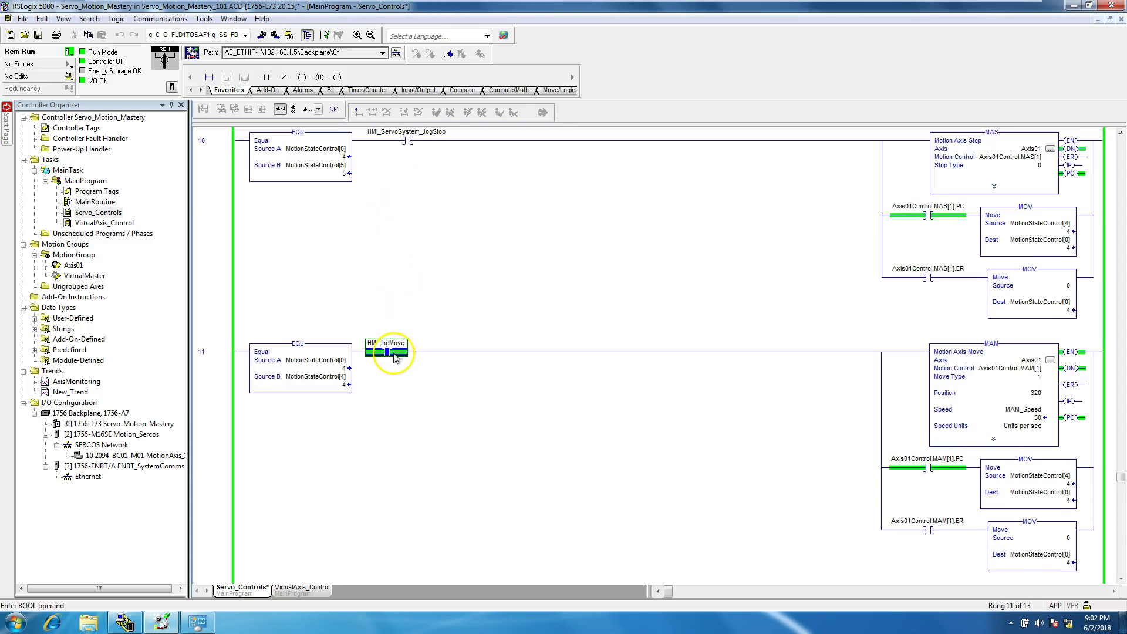
# Toggle HMI_IncMove off and back on to run the rate-100 move, then view its velocity in New_Trend
pyautogui.rightClick(393, 356)
pyautogui.click(426, 475)
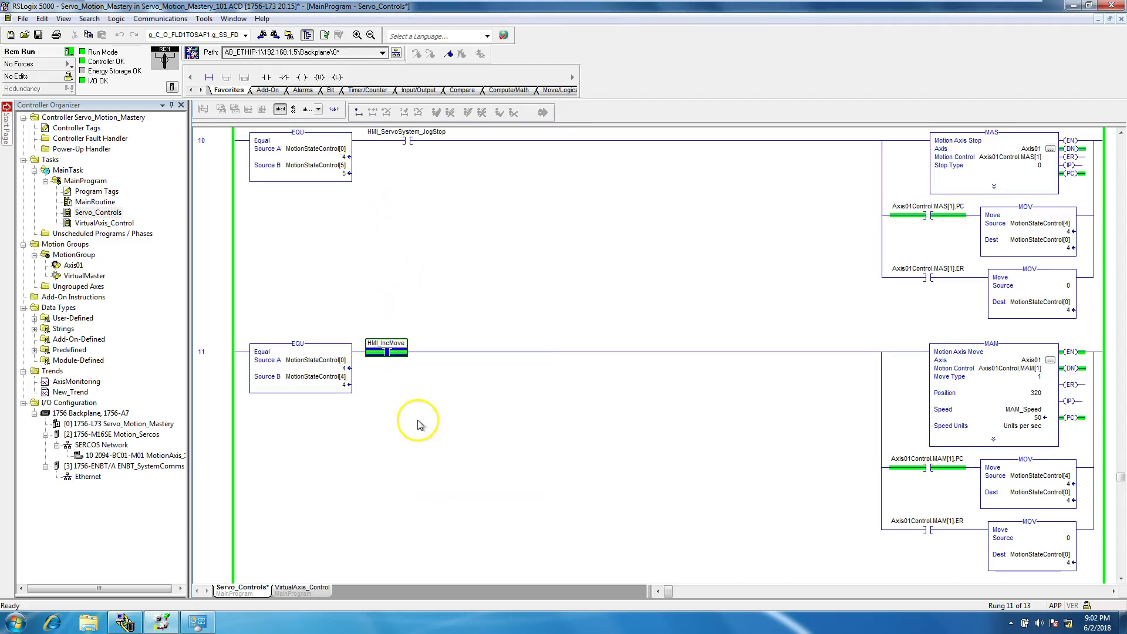
pyautogui.rightClick(387, 359)
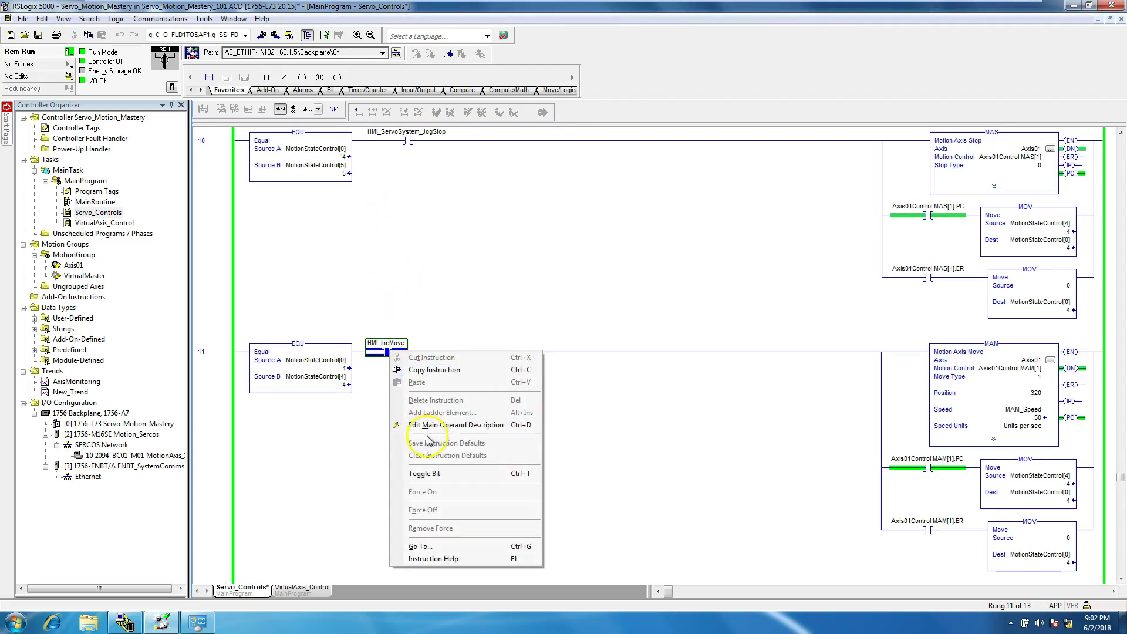
pyautogui.click(429, 471)
pyautogui.doubleClick(69, 392)
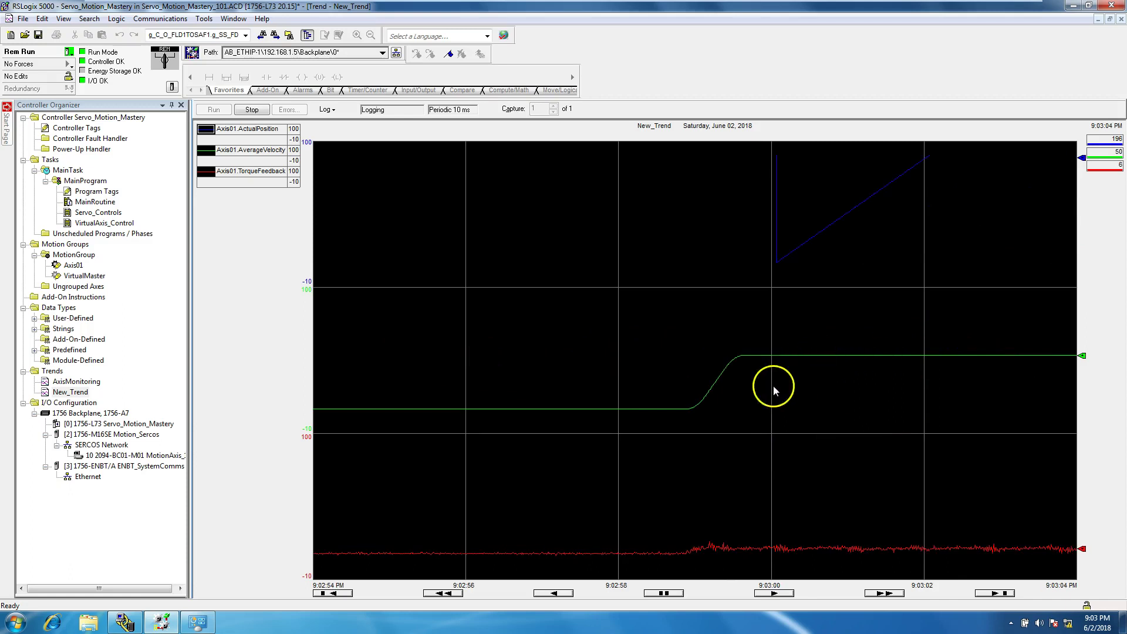
# Return to Servo_Controls and start an online edit of rung 11's MAM Profile operand
pyautogui.doubleClick(98, 213)
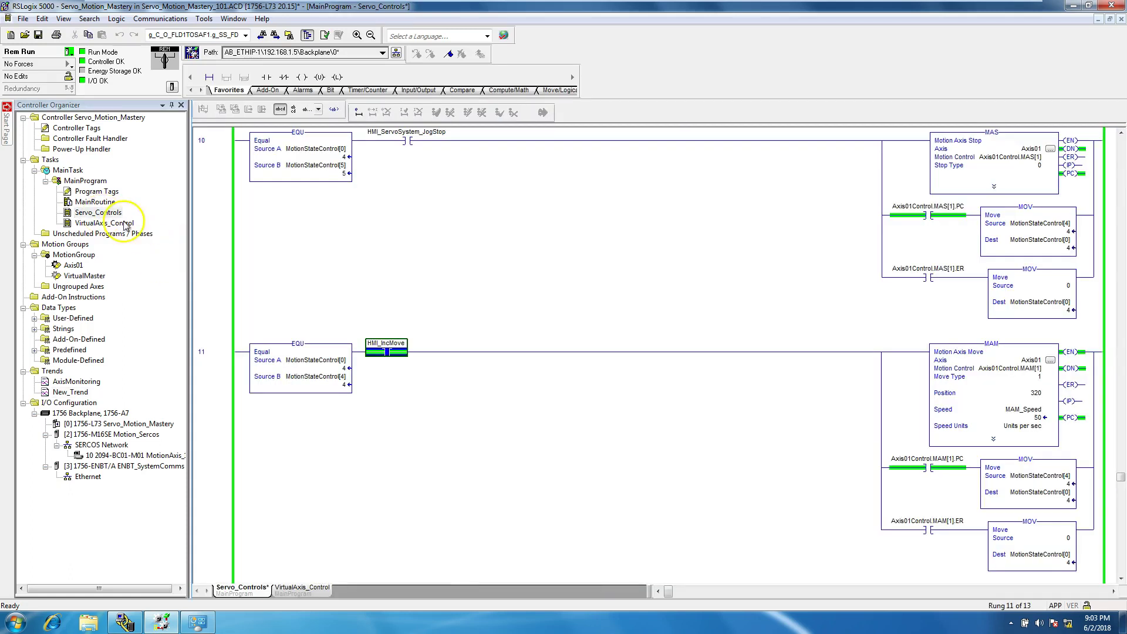
pyautogui.scroll(-4, 491, 368)
pyautogui.click(992, 339)
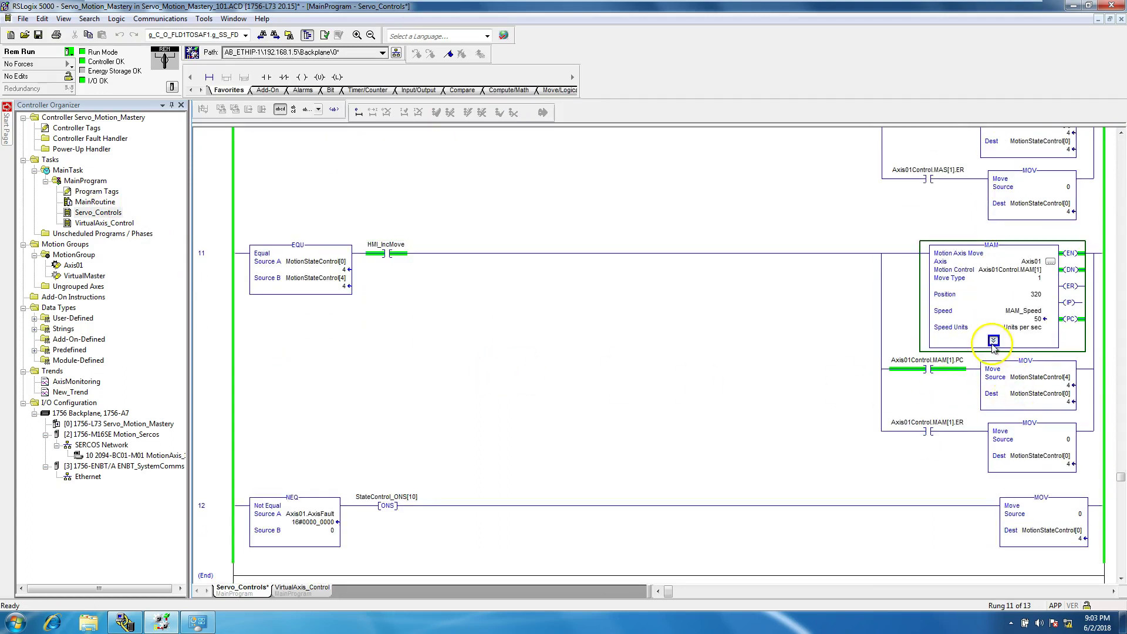
pyautogui.doubleClick(222, 333)
pyautogui.click(993, 275)
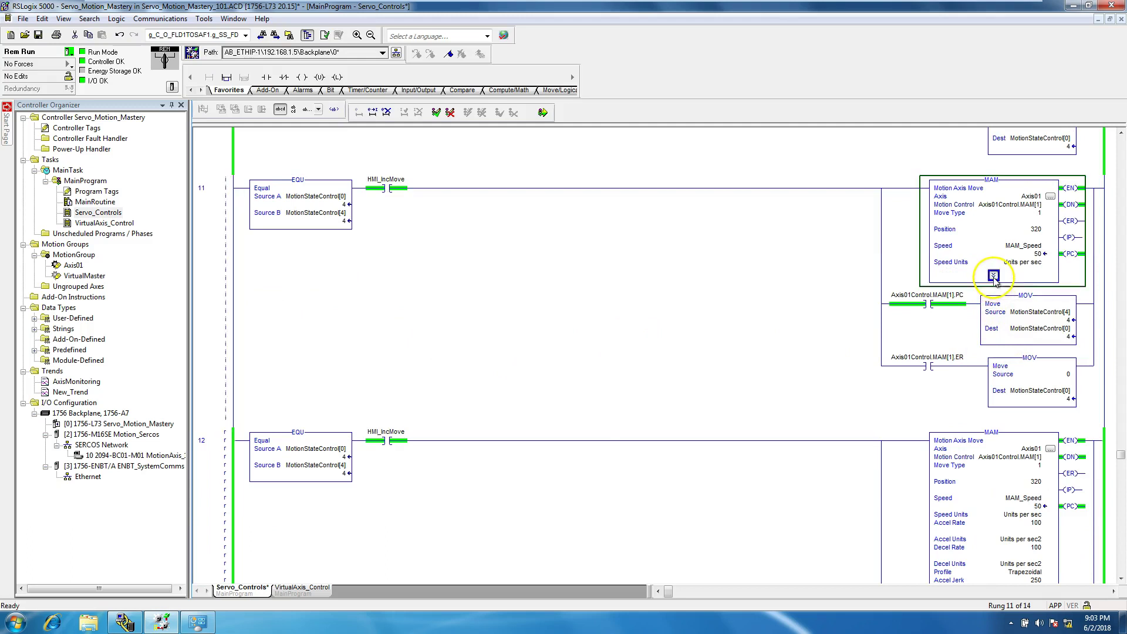
pyautogui.doubleClick(1029, 320)
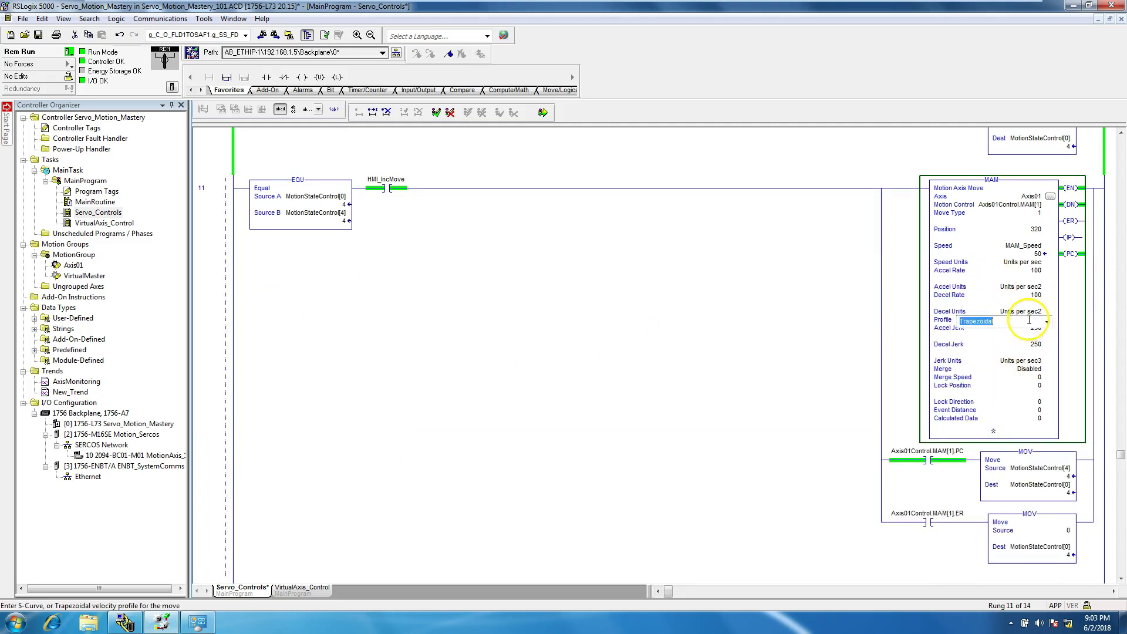
# Change the MAM profile to S-Curve and finalize the edit
pyautogui.click(1047, 322)
pyautogui.click(1024, 340)
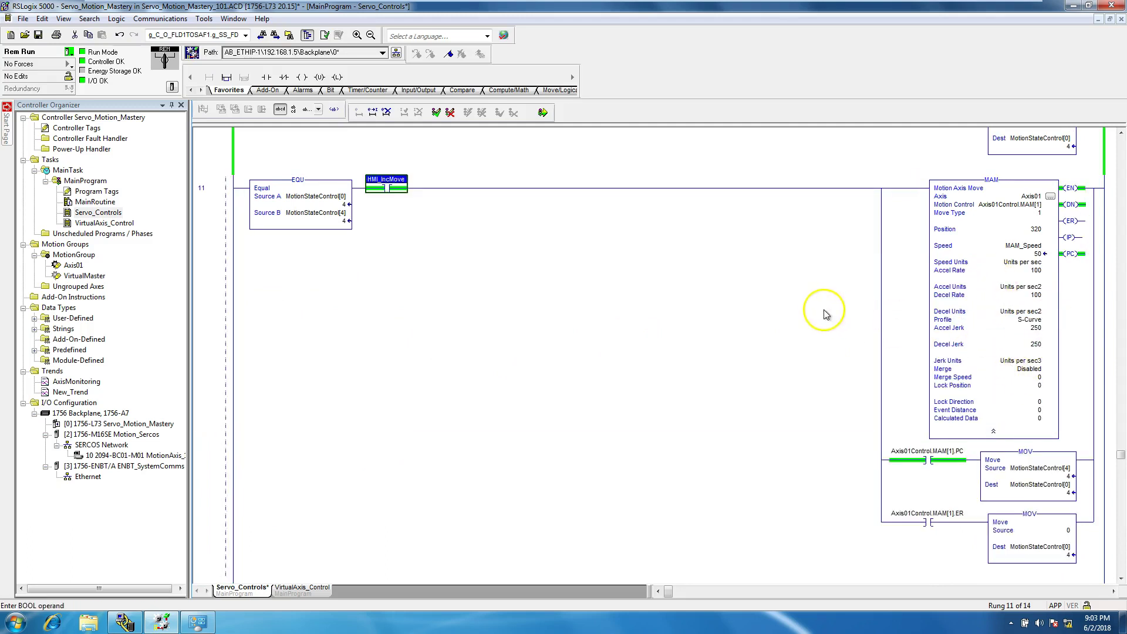
pyautogui.click(541, 113)
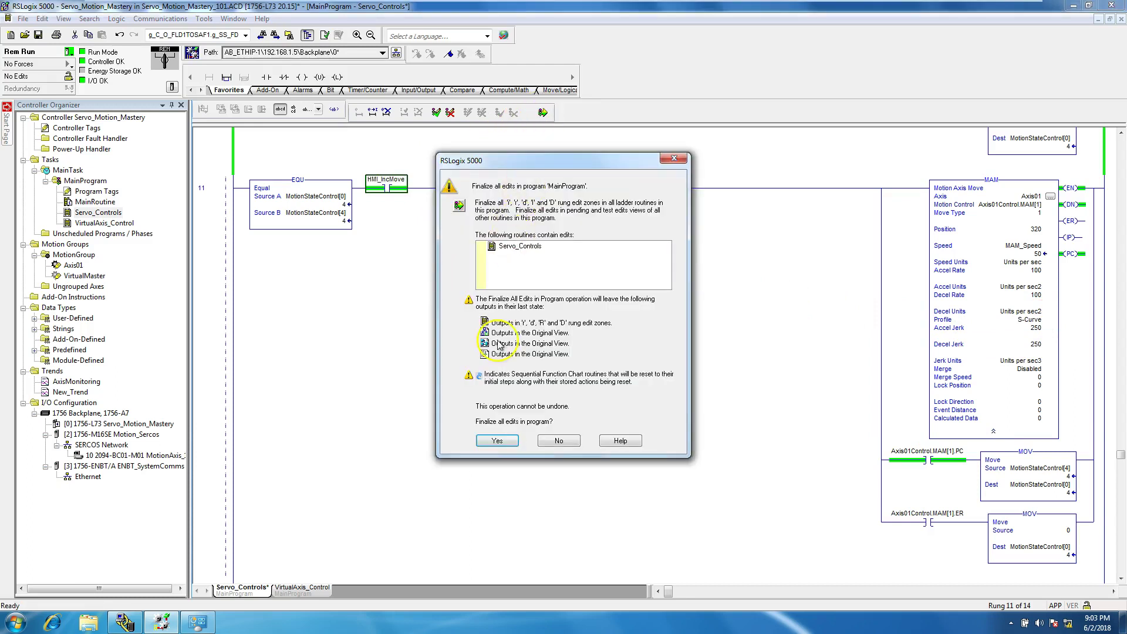
pyautogui.click(497, 442)
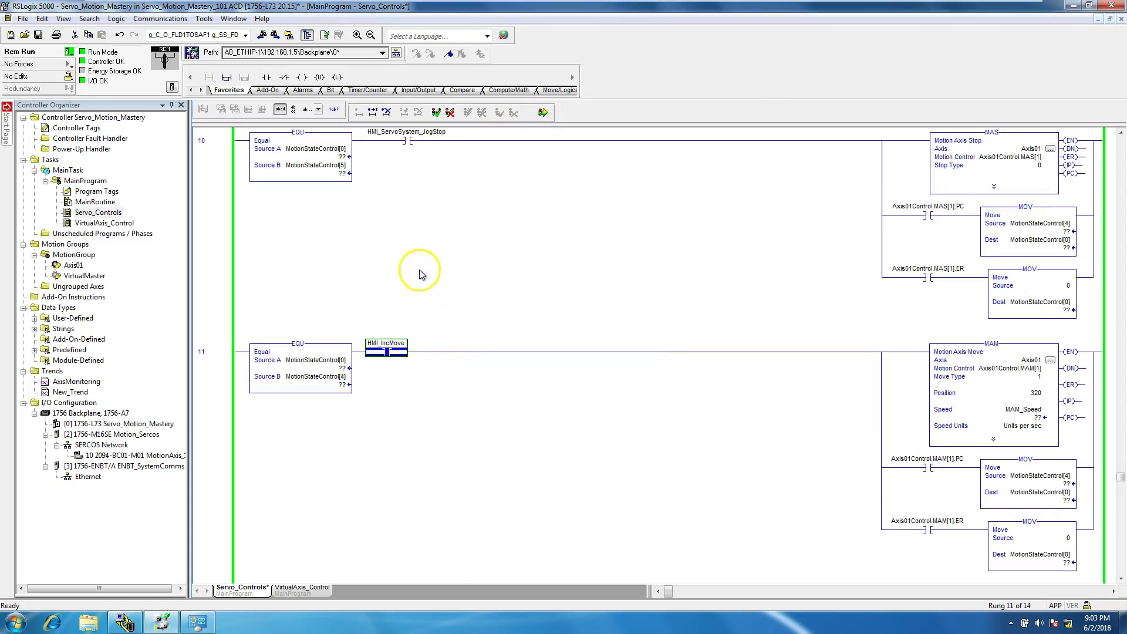
# Toggle HMI_IncMove to run the S-Curve move, check New_Trend, and return to Servo_Controls
pyautogui.rightClick(401, 354)
pyautogui.click(470, 469)
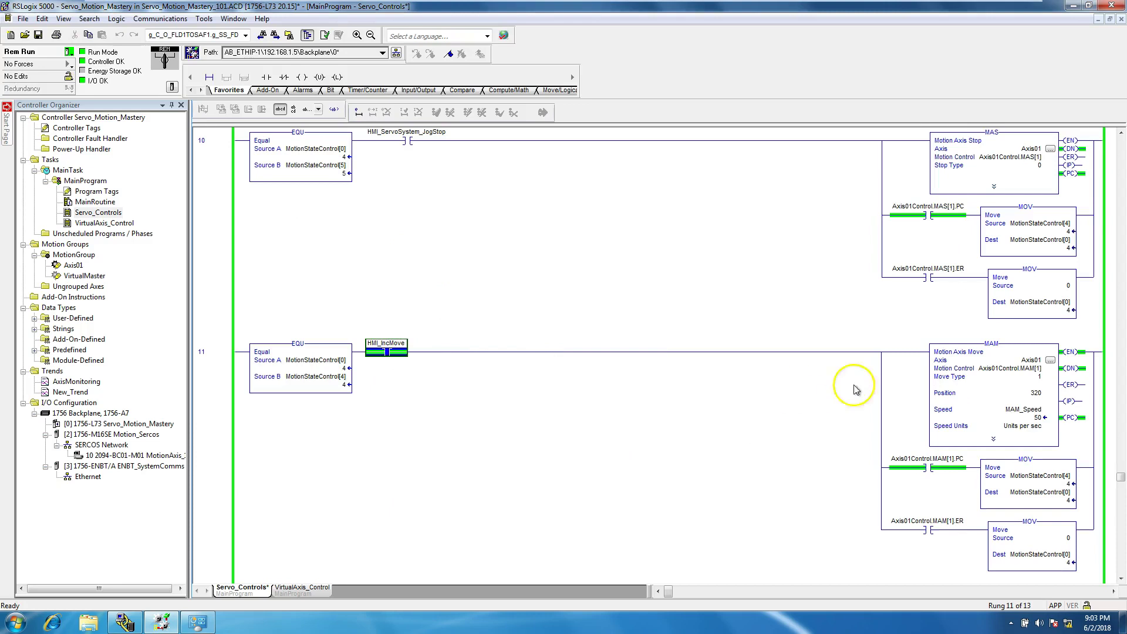
pyautogui.click(993, 438)
pyautogui.scroll(-3, 1035, 432)
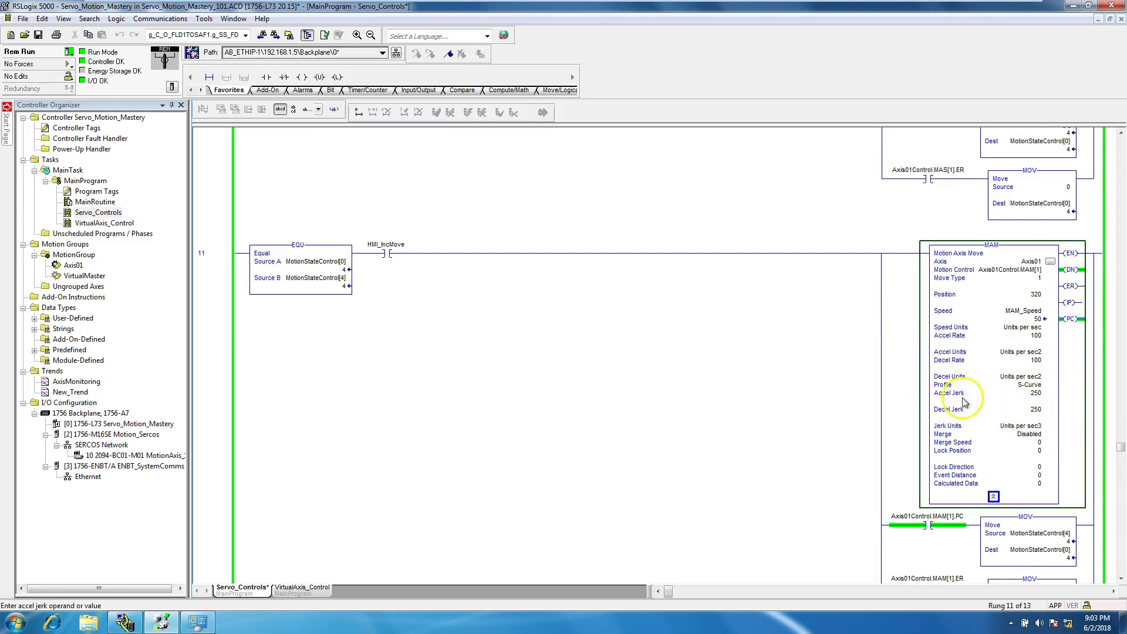
pyautogui.rightClick(389, 254)
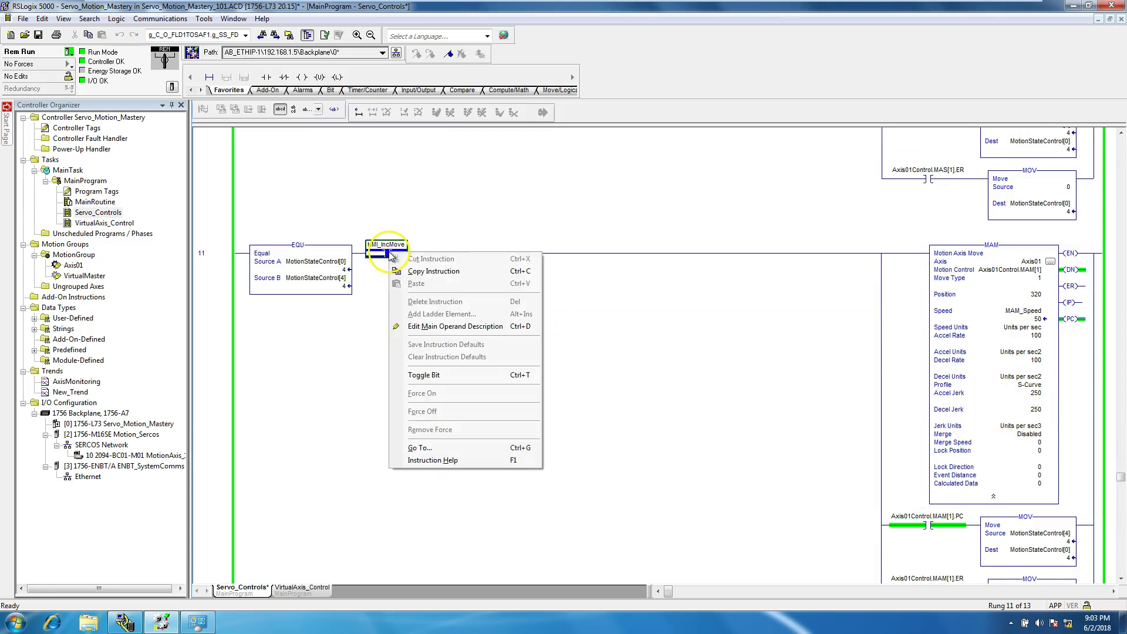
pyautogui.click(449, 376)
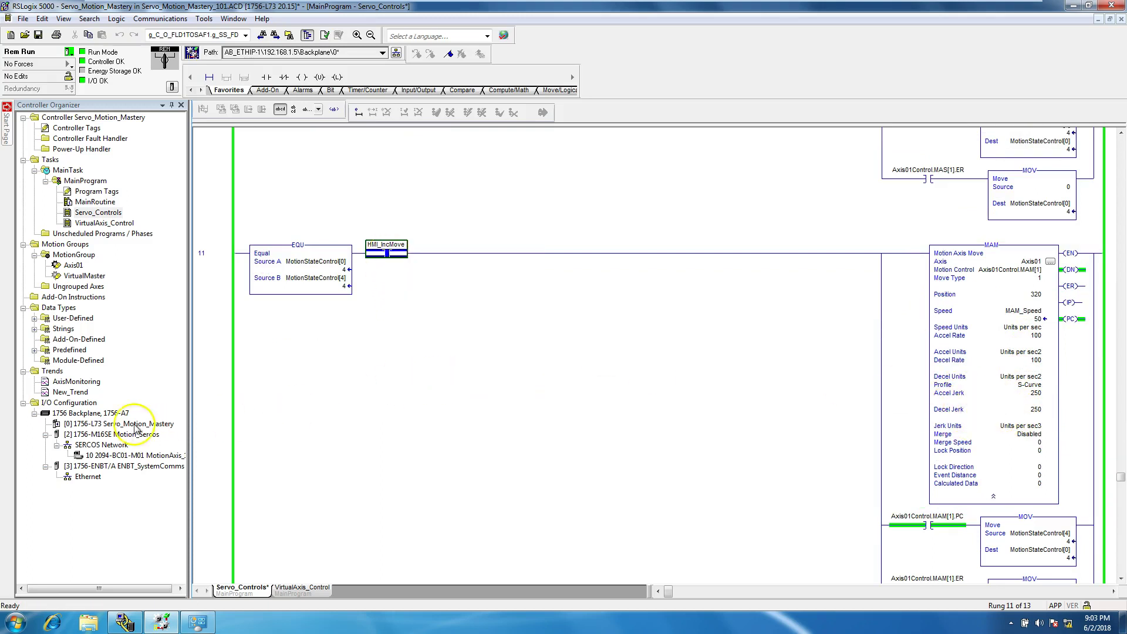
pyautogui.doubleClick(70, 392)
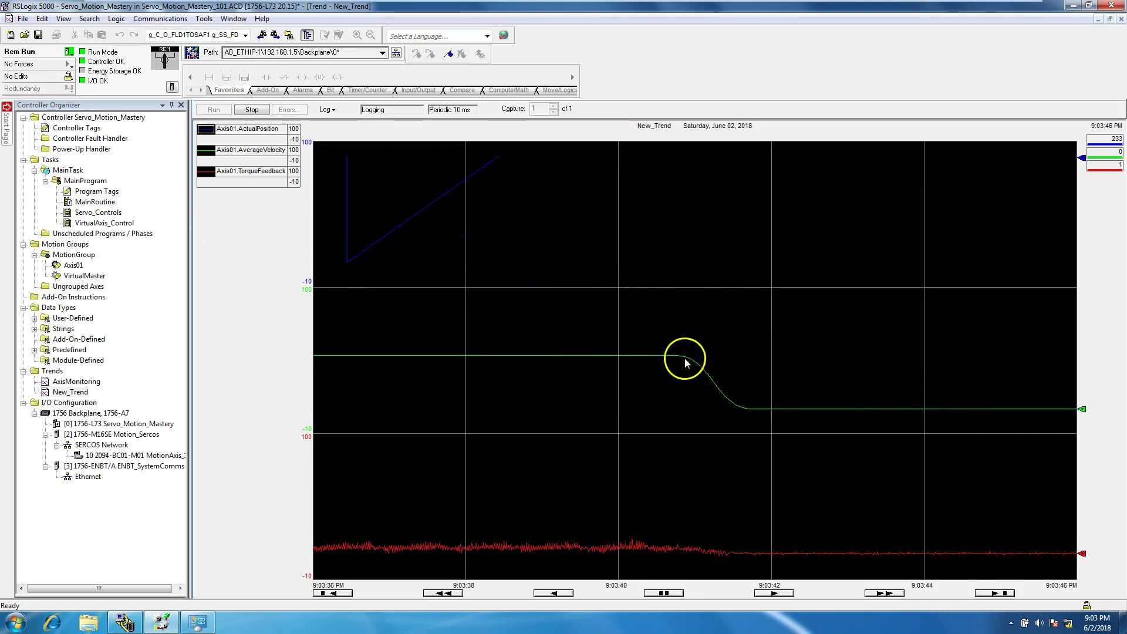
pyautogui.doubleClick(98, 212)
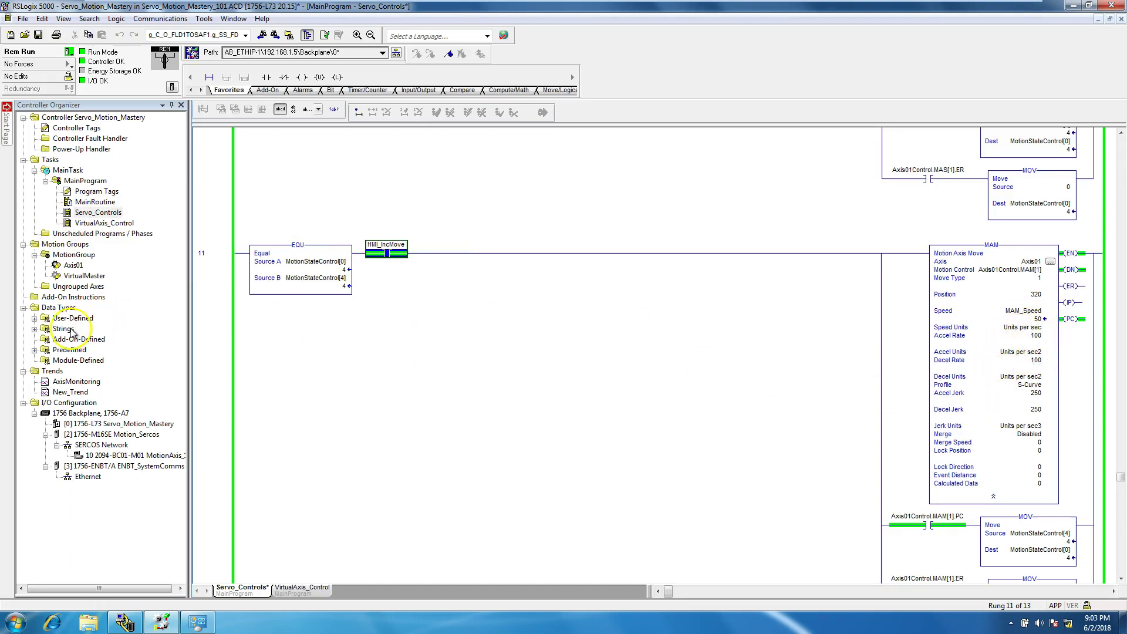
# Set rung 11's MAM Accel Jerk and Decel Jerk to 50 and finalize the edit
pyautogui.doubleClick(217, 352)
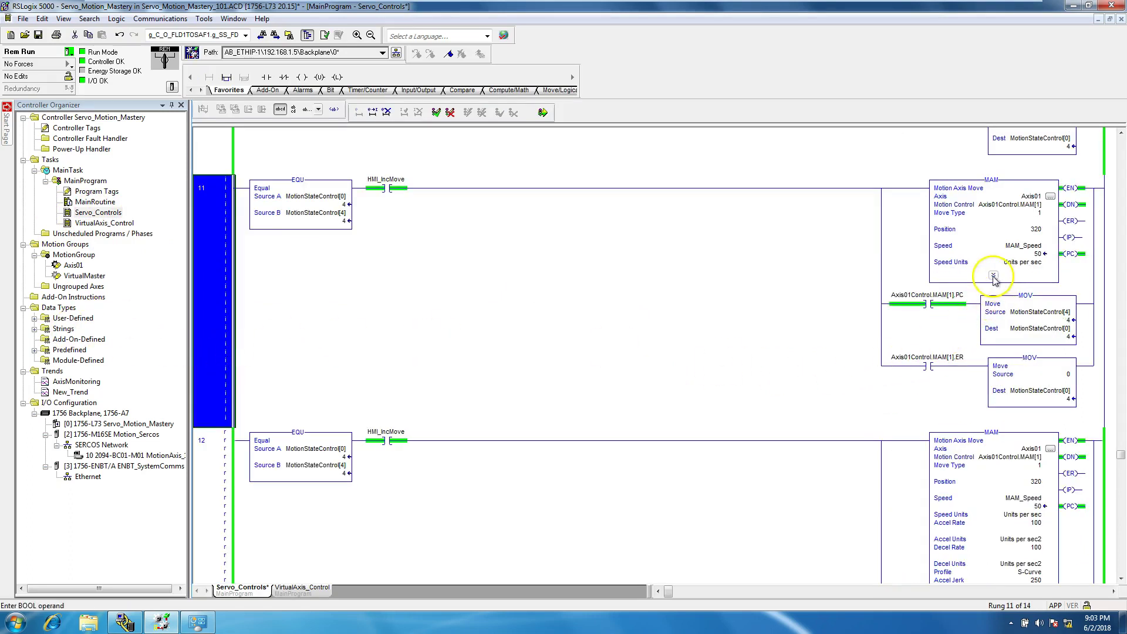
pyautogui.click(993, 274)
pyautogui.click(1030, 331)
pyautogui.click(1029, 330)
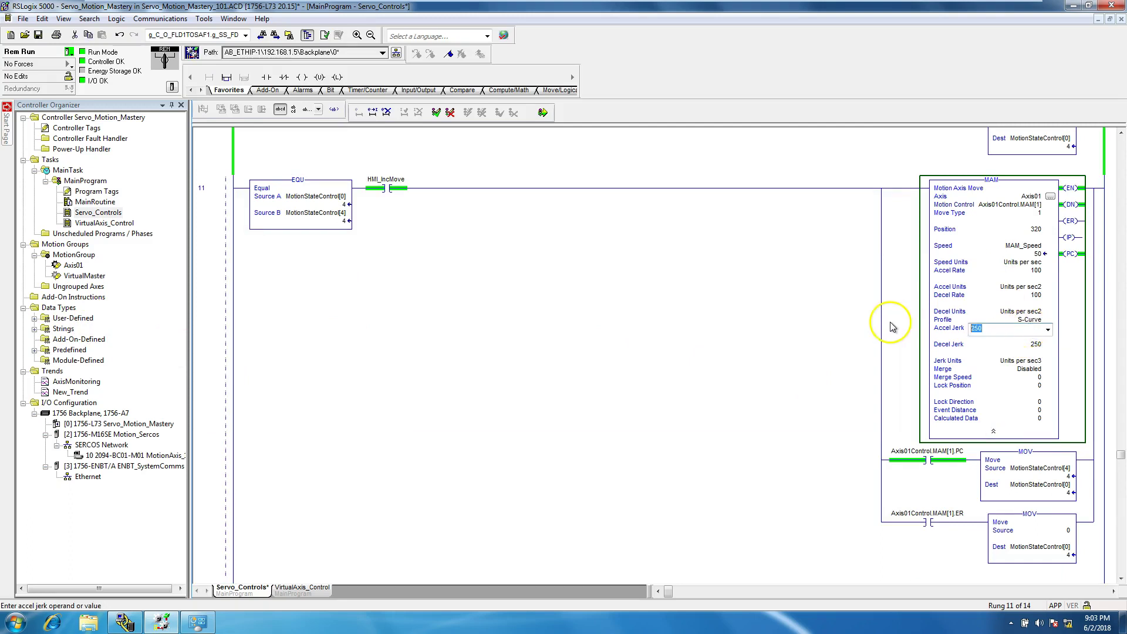
pyautogui.write('50')
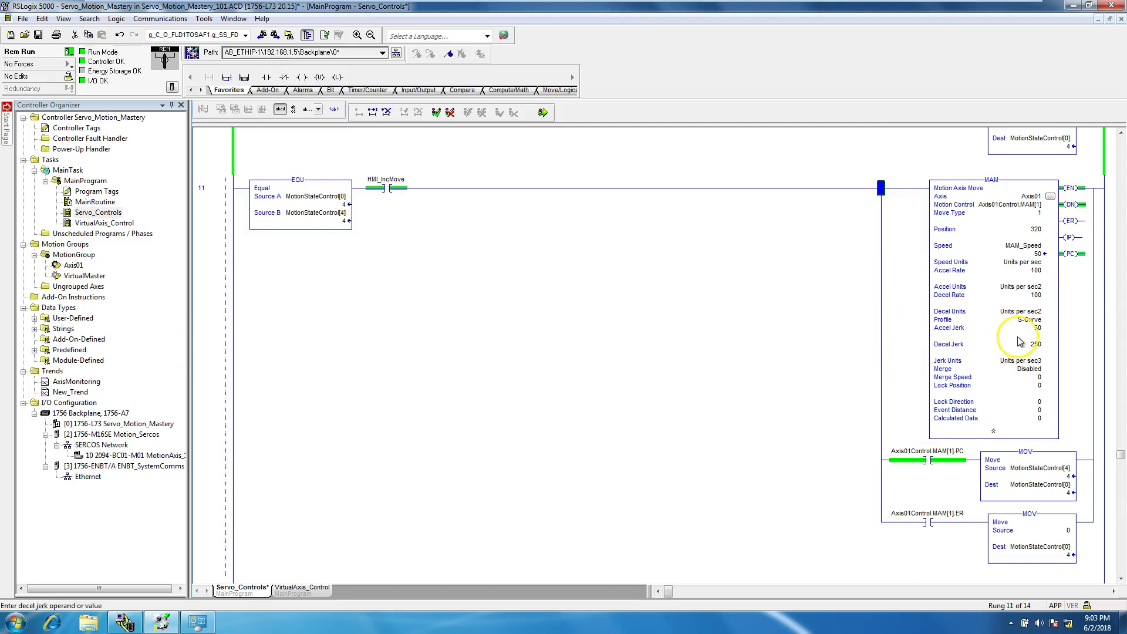
pyautogui.click(1029, 345)
pyautogui.click(1030, 346)
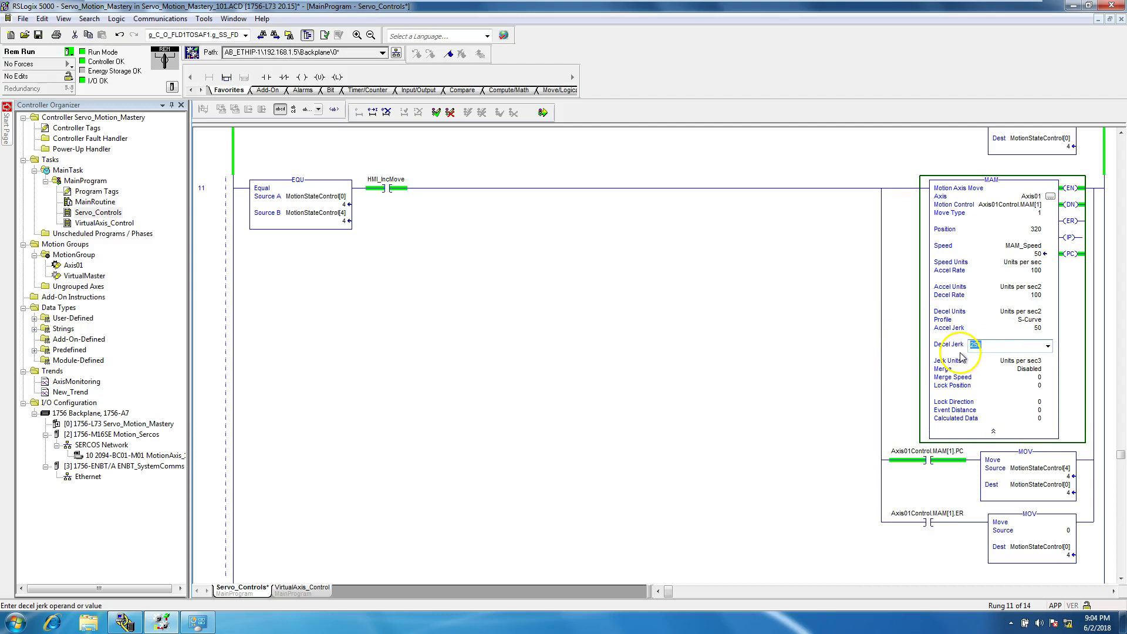
pyautogui.click(727, 276)
pyautogui.click(385, 180)
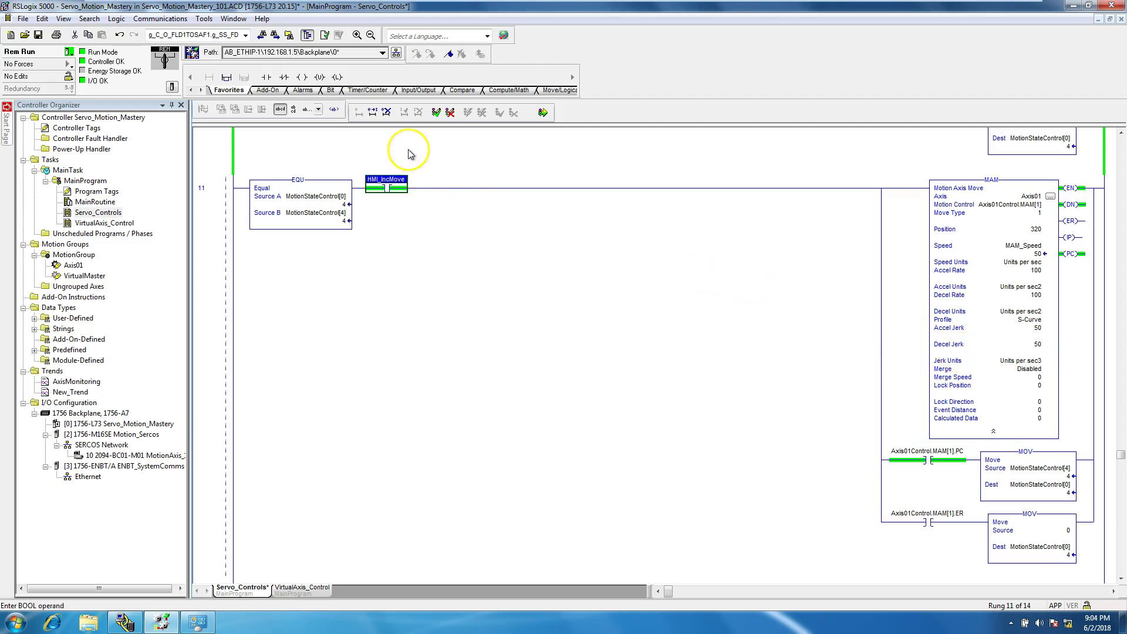
pyautogui.click(543, 113)
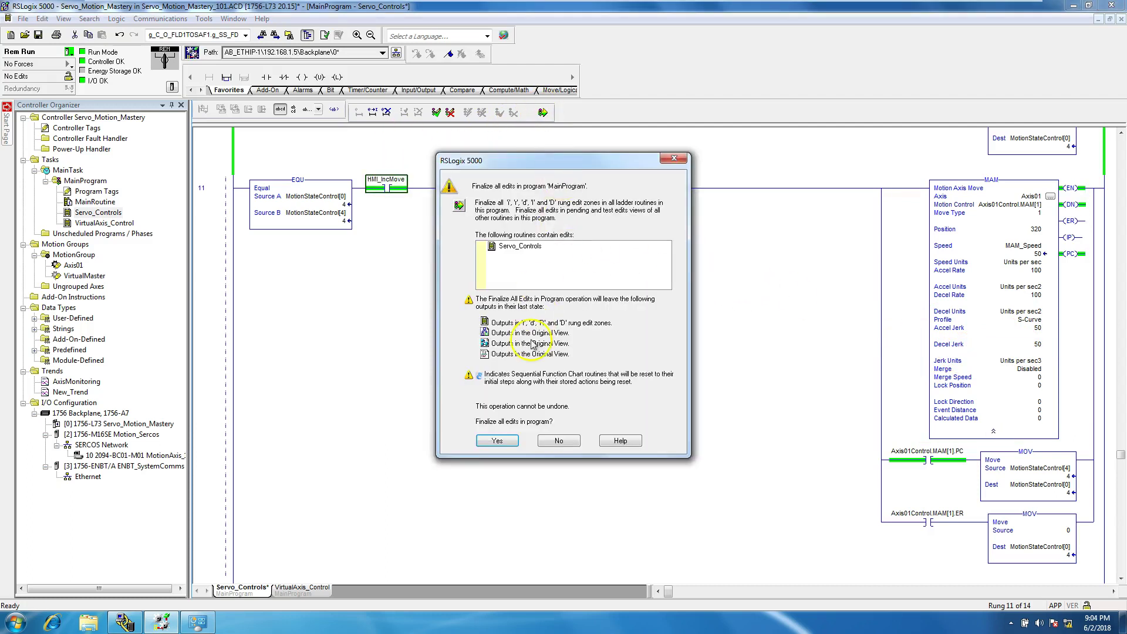
pyautogui.click(497, 441)
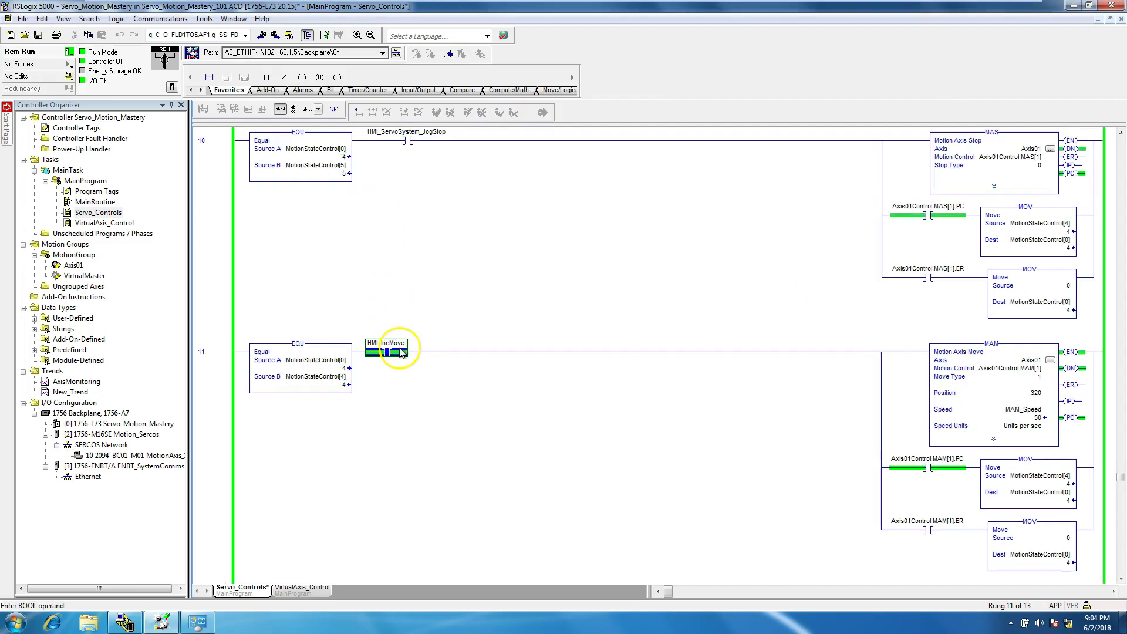
# Toggle HMI_IncMove twice to rerun the move with the 50 jerk values
pyautogui.rightClick(399, 351)
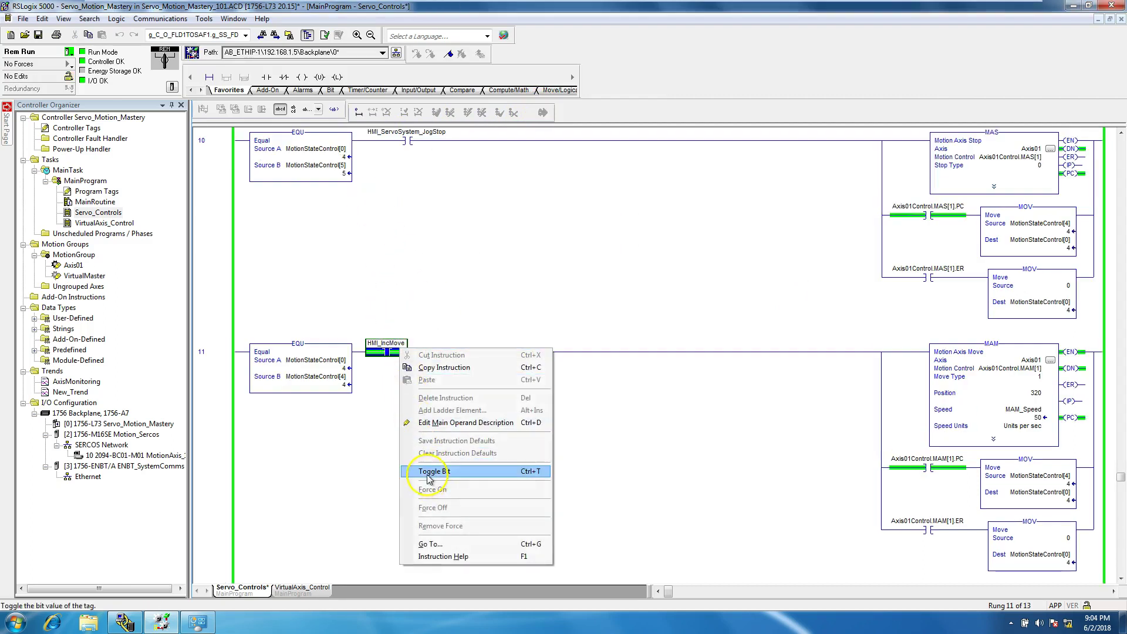
pyautogui.click(404, 471)
pyautogui.rightClick(395, 350)
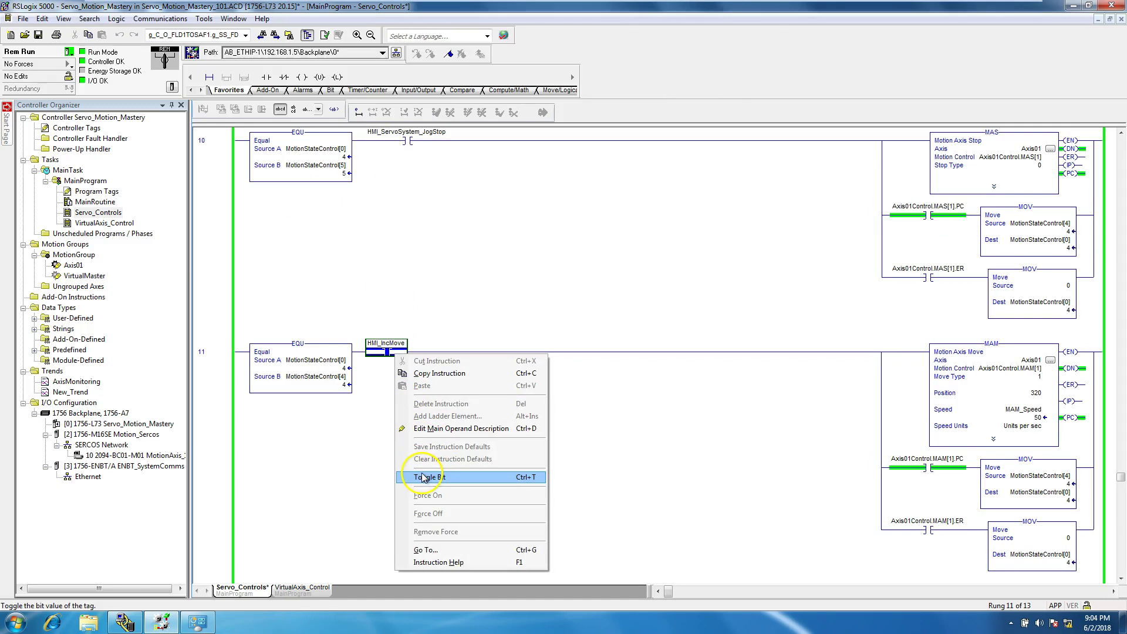
pyautogui.click(404, 471)
# Compare velocity profiles in New_Trend, then go back to Servo_Controls to review rung 11's MAM
pyautogui.doubleClick(69, 391)
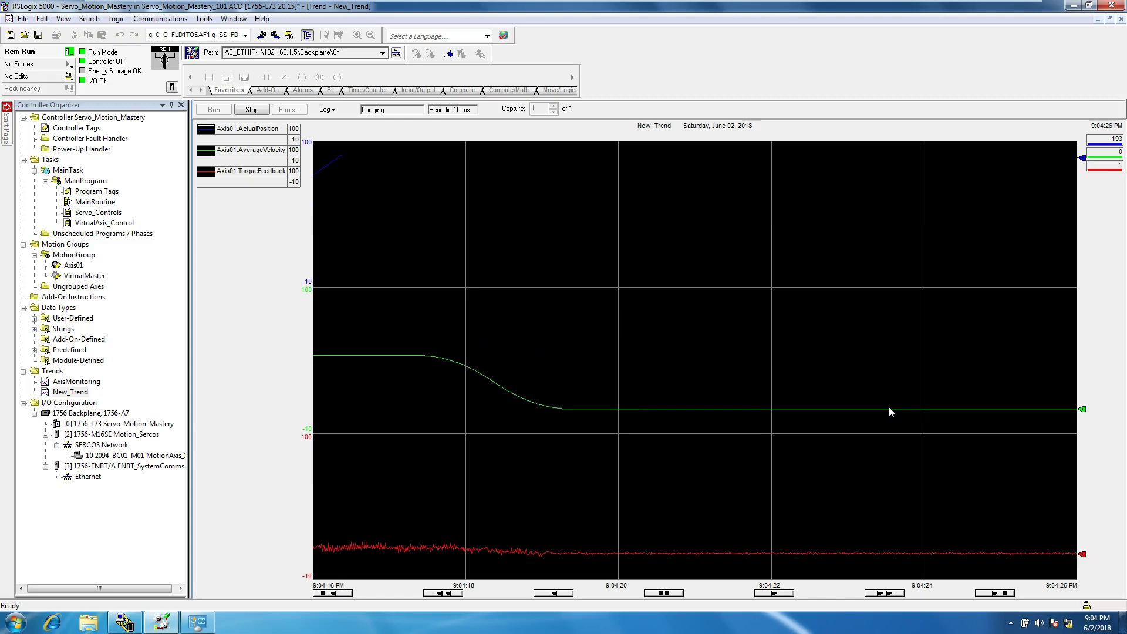
pyautogui.doubleClick(96, 212)
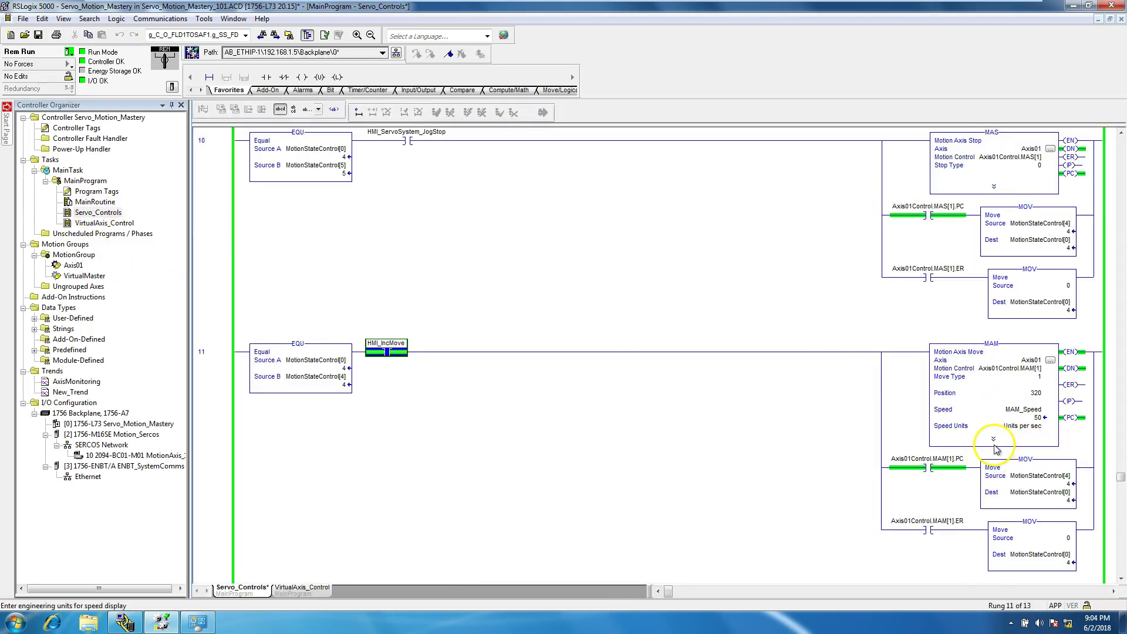
pyautogui.scroll(-2, 989, 446)
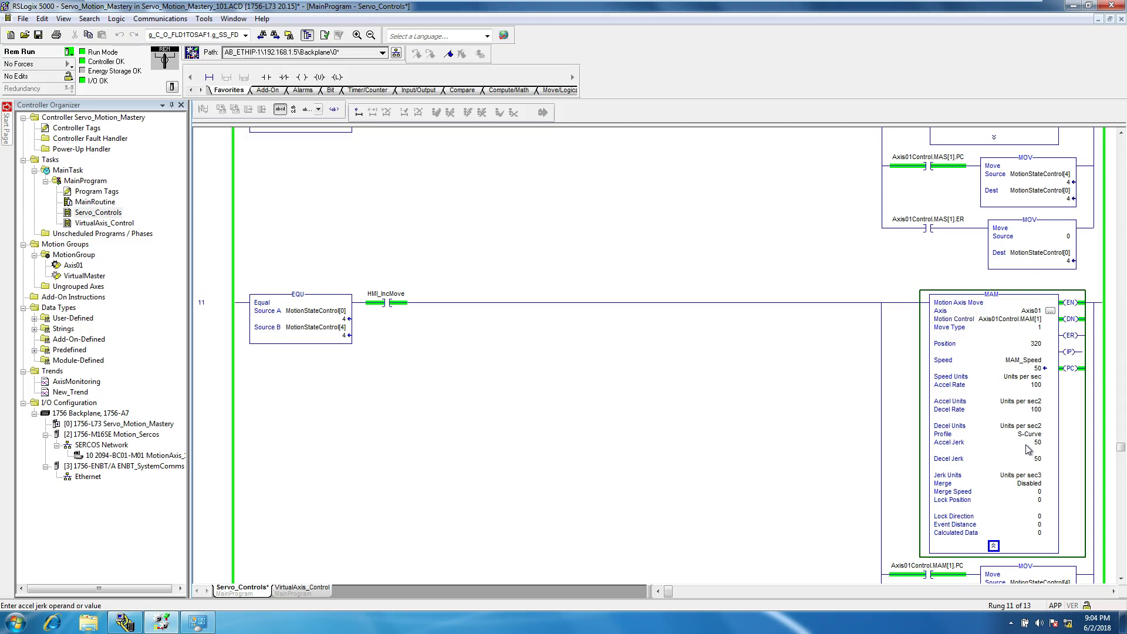
# Toggle HMI_IncMove to trigger the incremental move
pyautogui.scroll(3, 1028, 450)
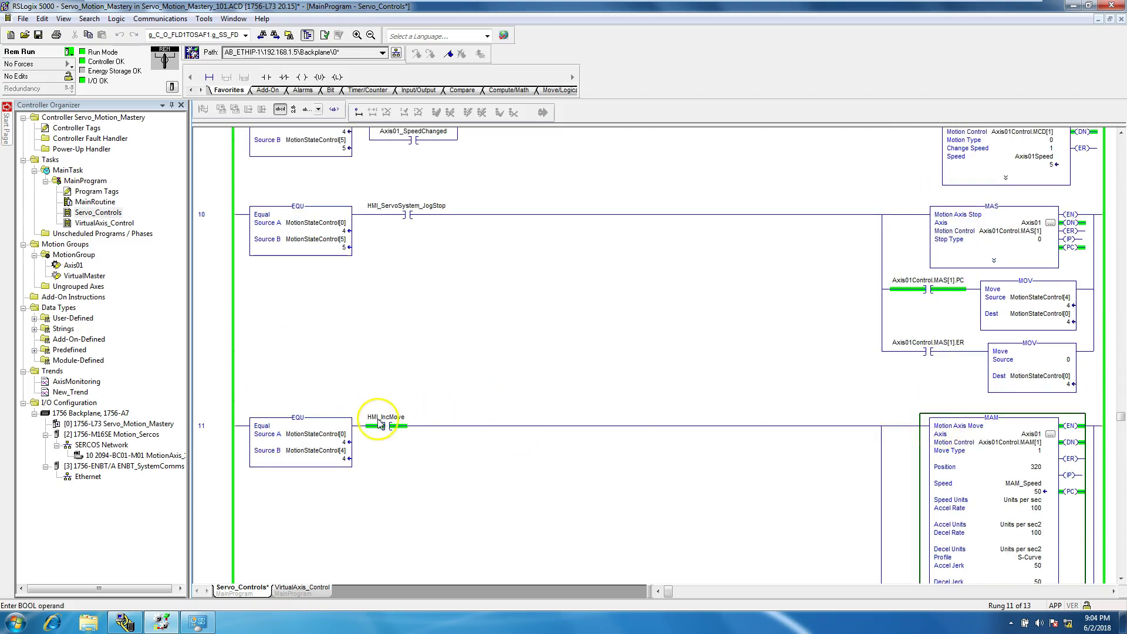
pyautogui.rightClick(382, 424)
pyautogui.click(414, 329)
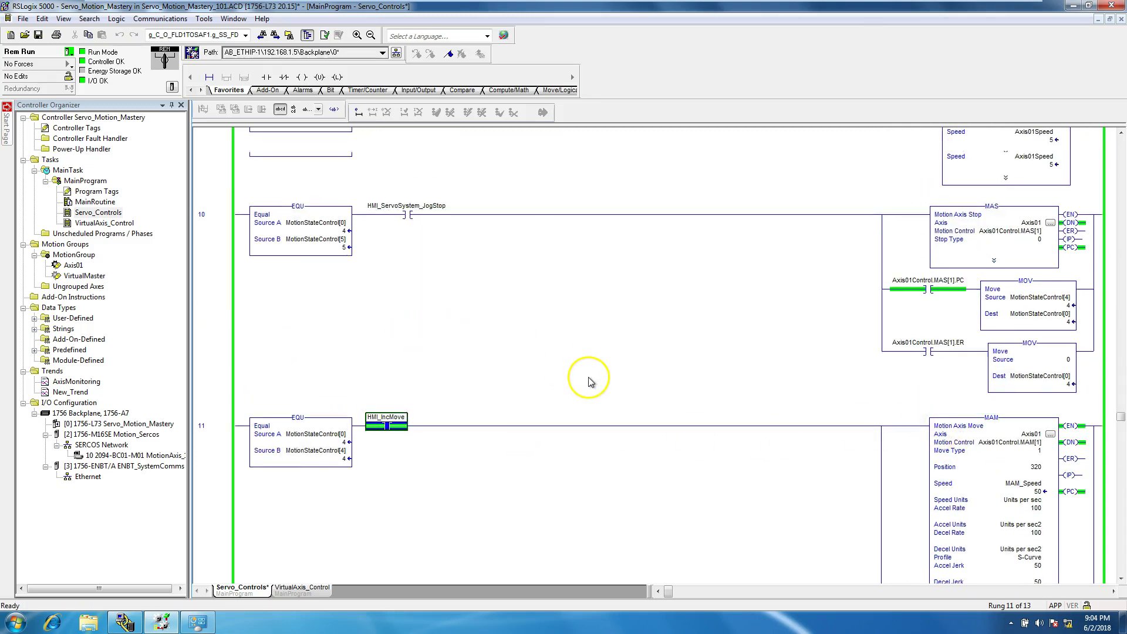
# Expand rung 7's MAJ, turn on HMI_ServoSystem_Jog, and watch the jog velocity in New_Trend
pyautogui.scroll(10, 590, 382)
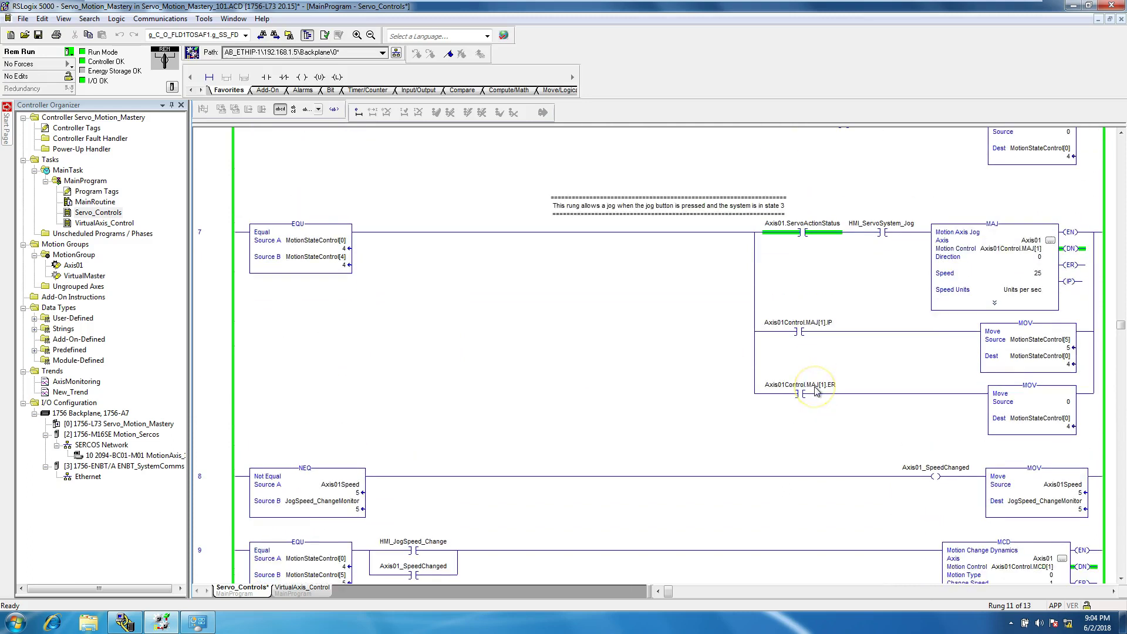
pyautogui.scroll(2, 816, 392)
pyautogui.click(994, 376)
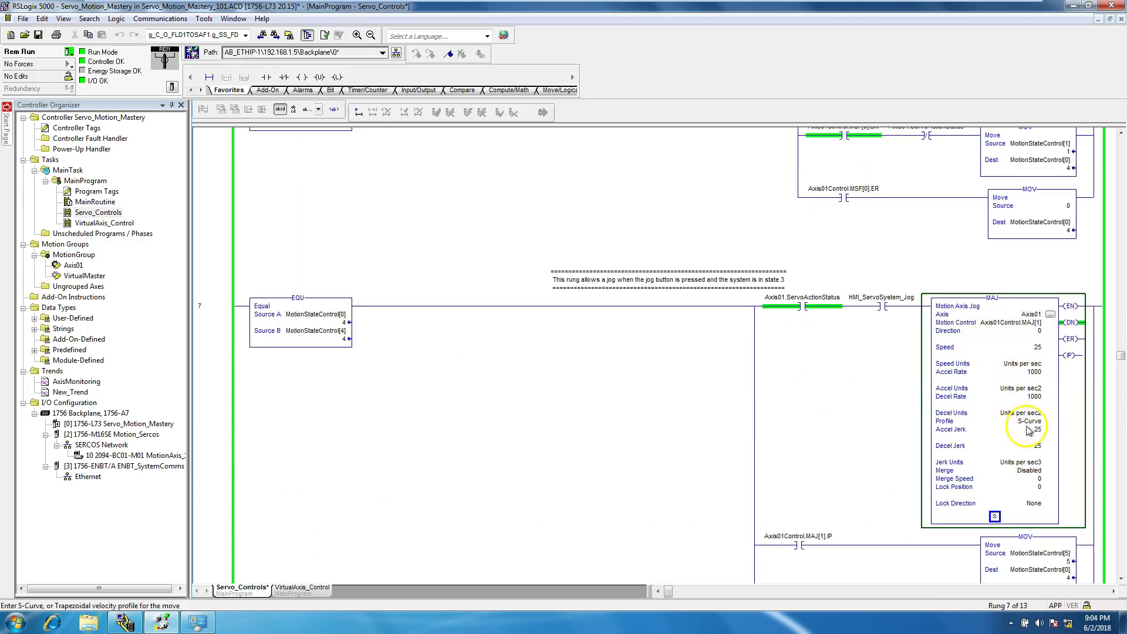
pyautogui.rightClick(878, 311)
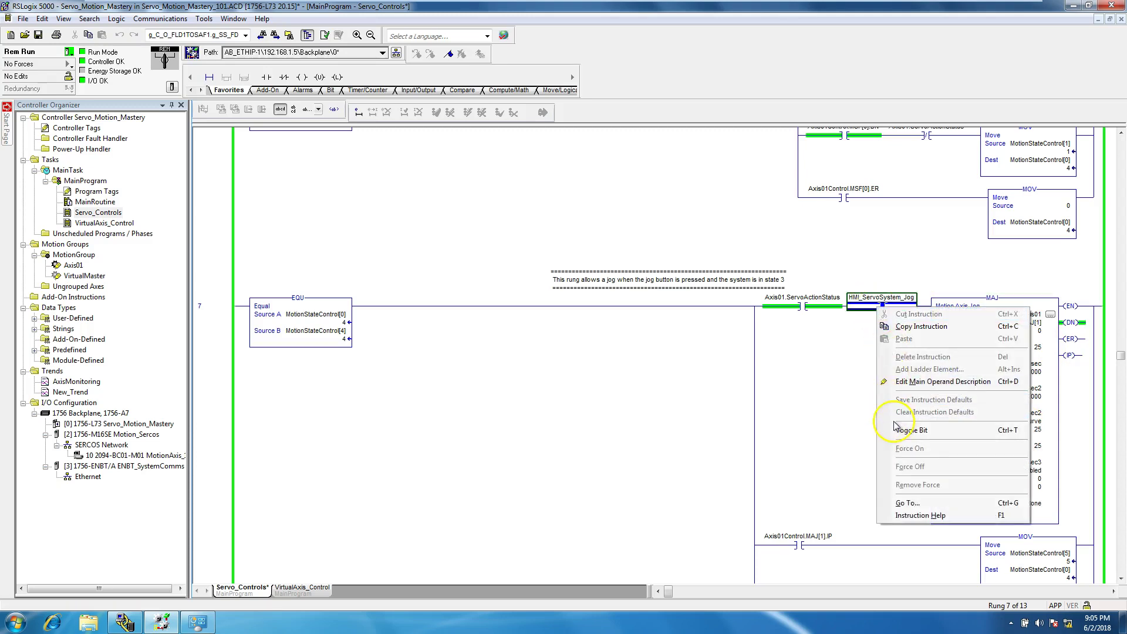
pyautogui.click(883, 501)
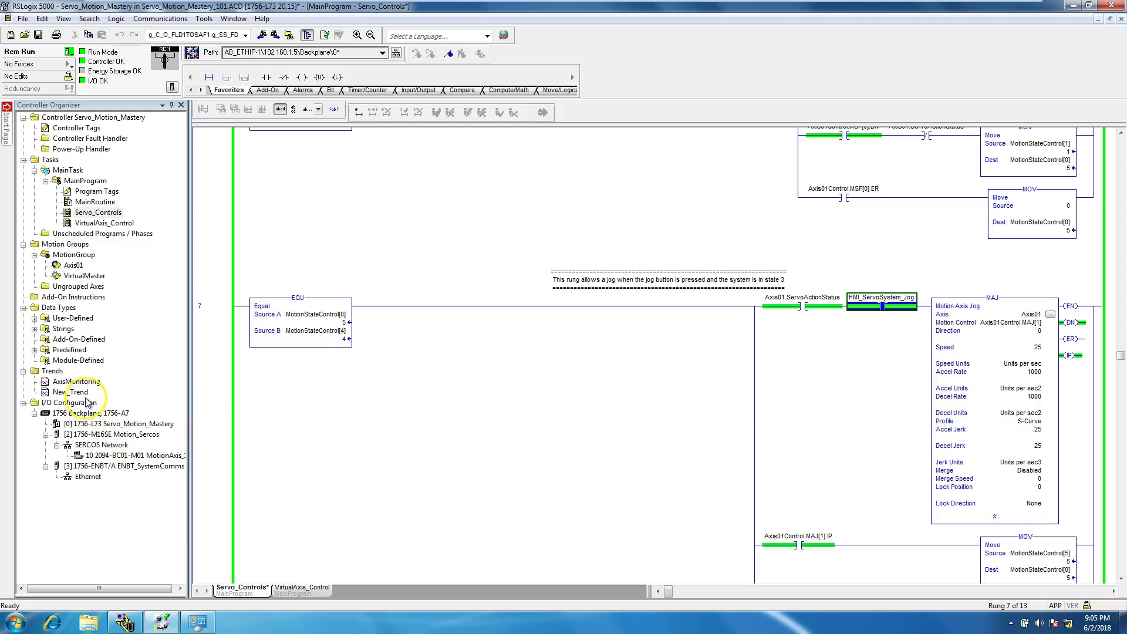
pyautogui.doubleClick(70, 392)
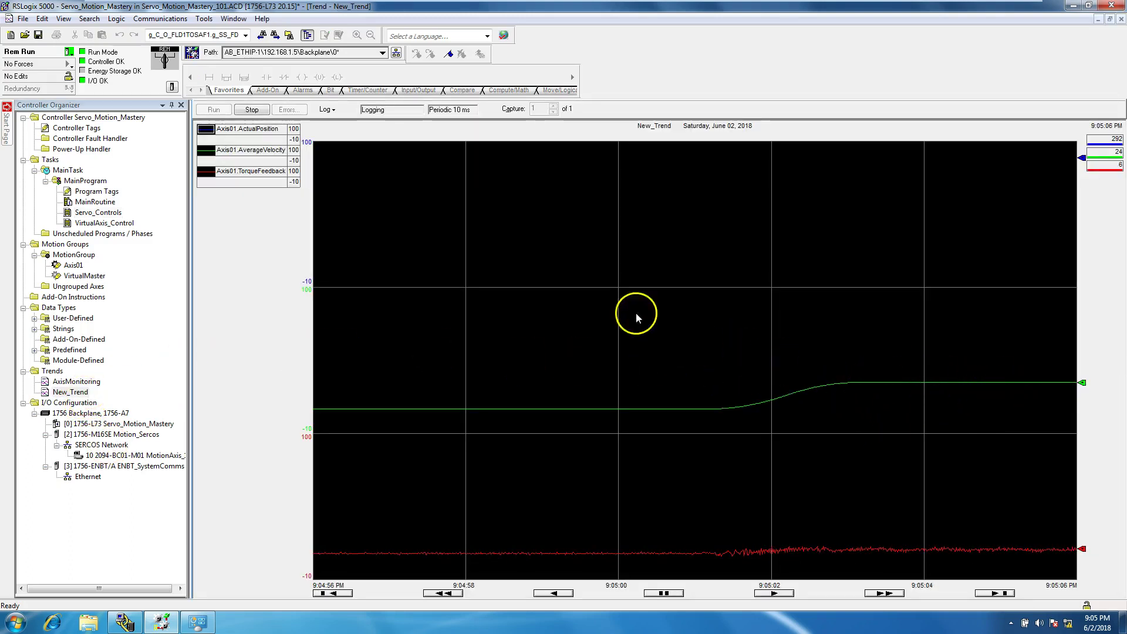
# Turn on HMI_ServoSystem_JogStop to stop the jog and view the velocity drop in New_Trend
pyautogui.doubleClick(97, 213)
pyautogui.rightClick(895, 306)
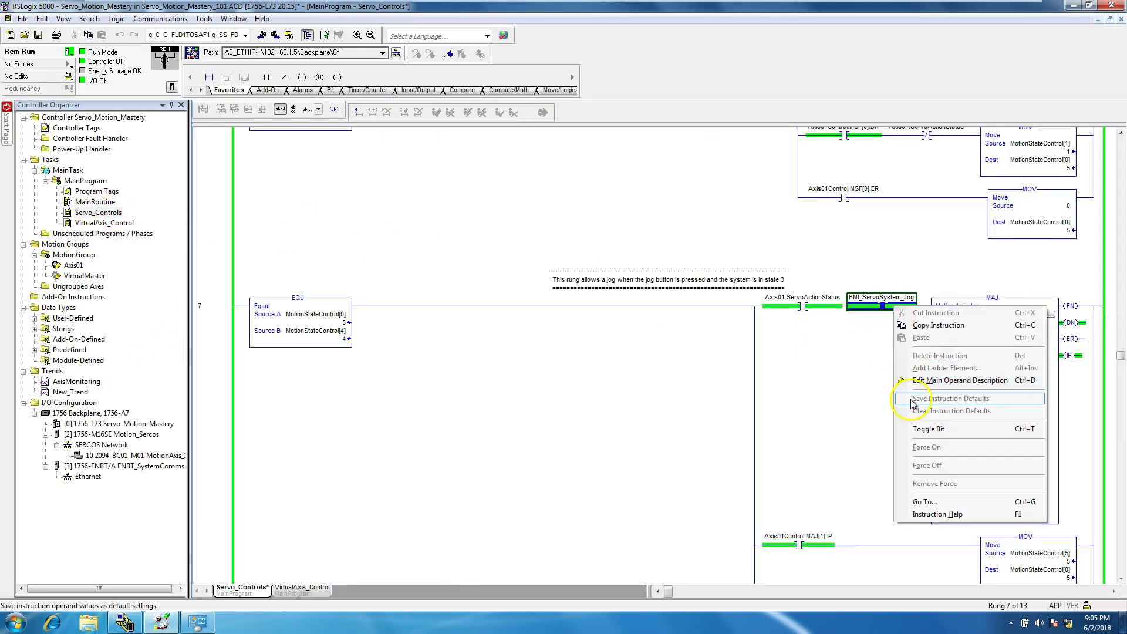
pyautogui.click(928, 439)
pyautogui.scroll(-6, 646, 393)
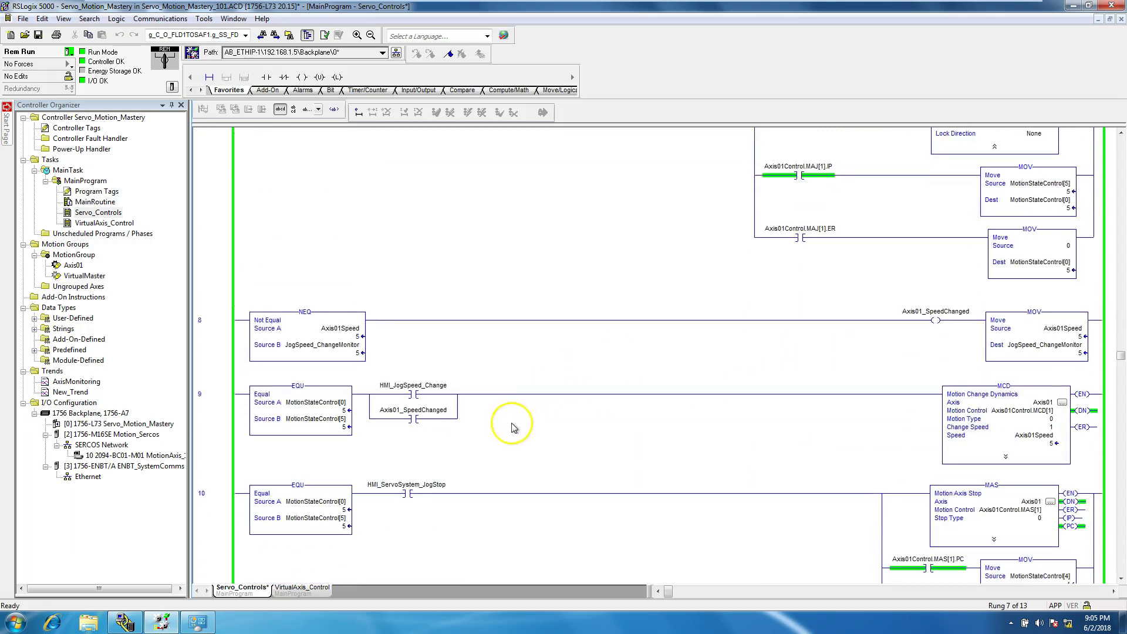
pyautogui.rightClick(405, 500)
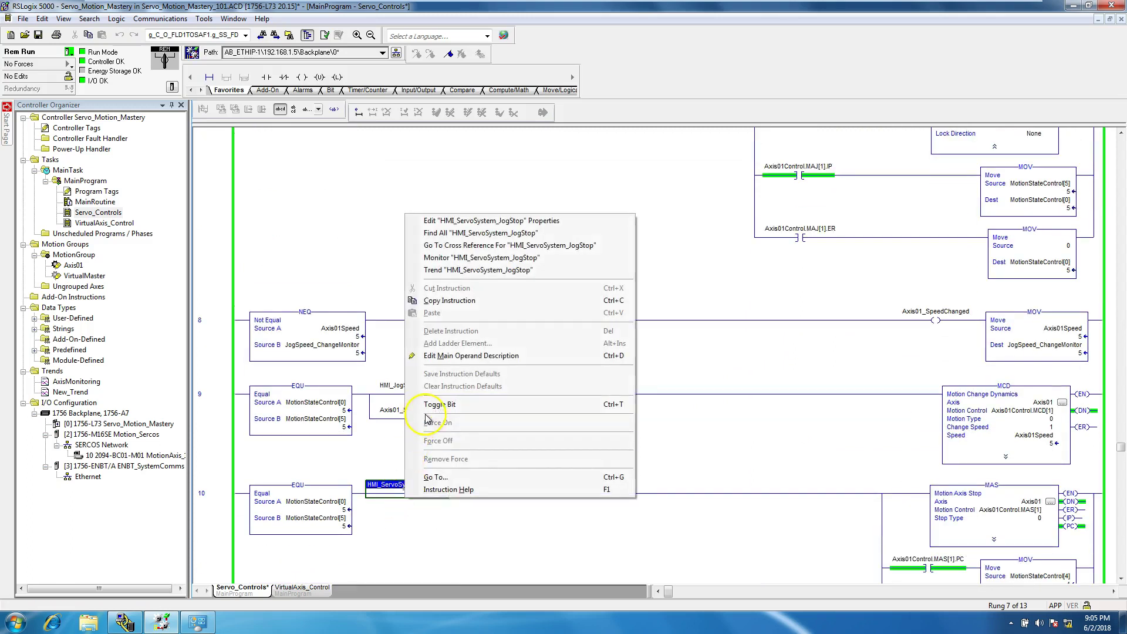
pyautogui.click(379, 404)
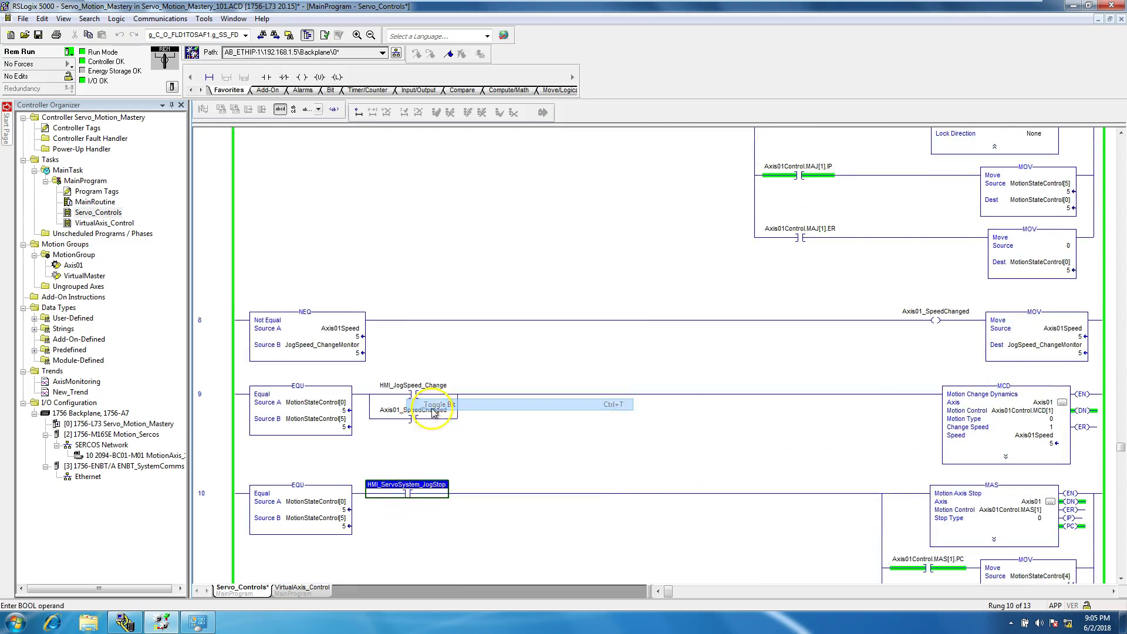
pyautogui.doubleClick(70, 391)
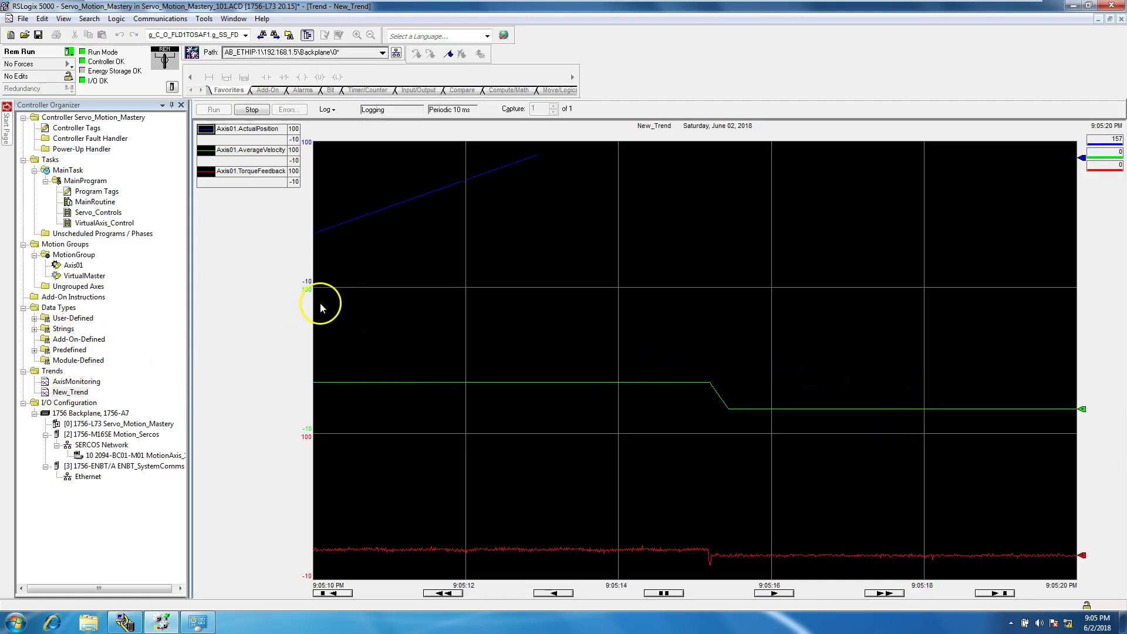
# Back in Servo_Controls, toggle HMI_ServoSystem_JogStop back off
pyautogui.doubleClick(115, 213)
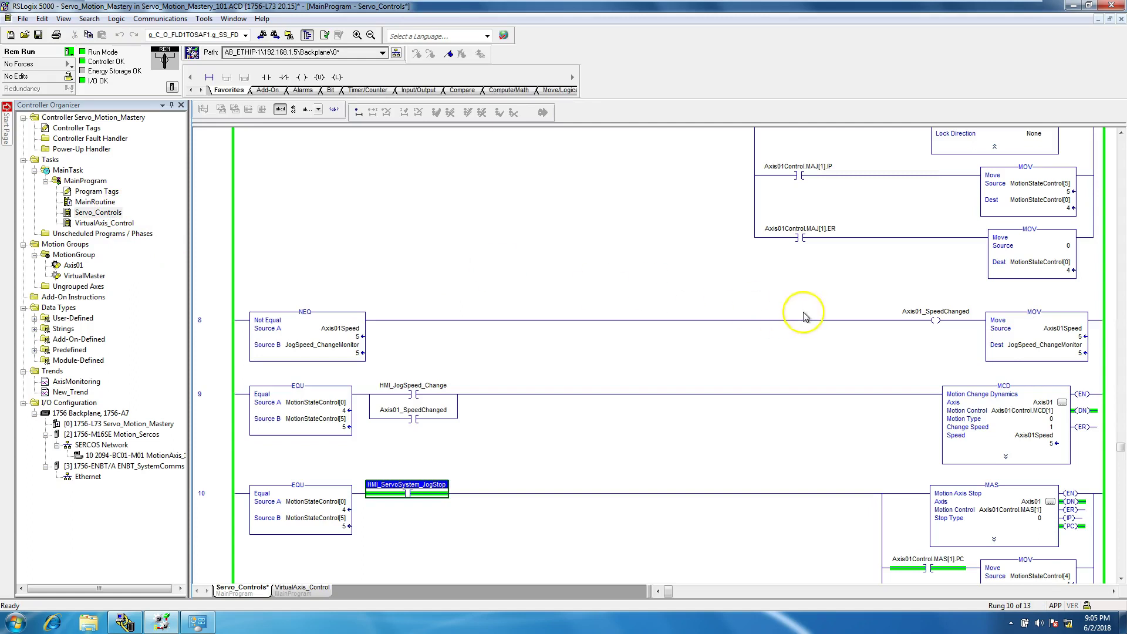
pyautogui.scroll(1, 938, 428)
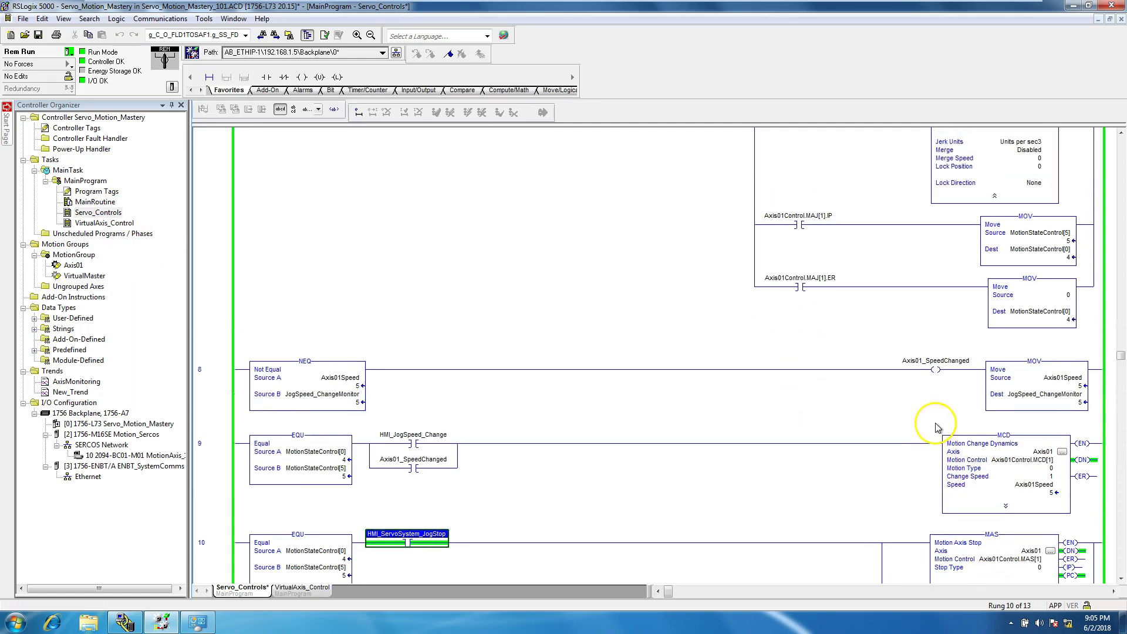
pyautogui.rightClick(434, 530)
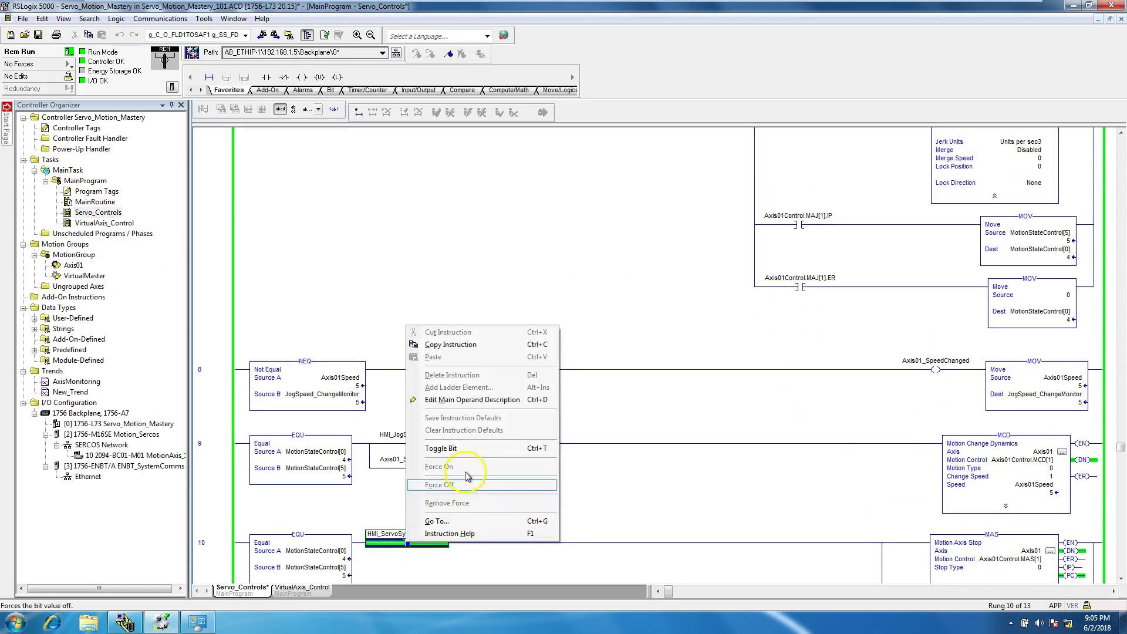
pyautogui.click(470, 450)
pyautogui.scroll(-2, 493, 508)
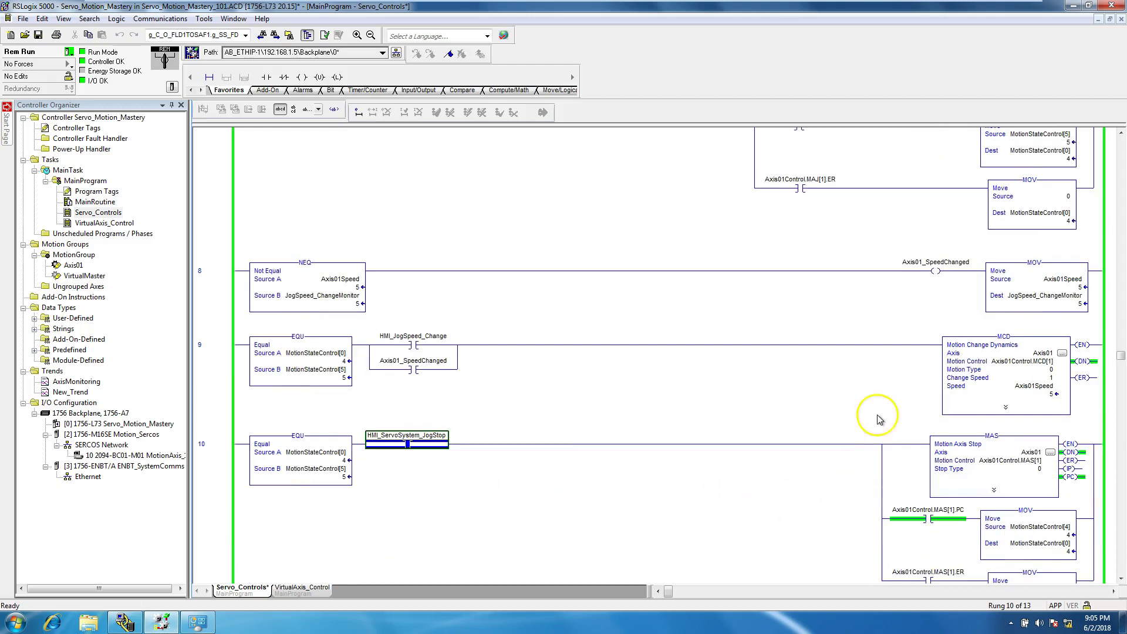
pyautogui.scroll(5, 799, 364)
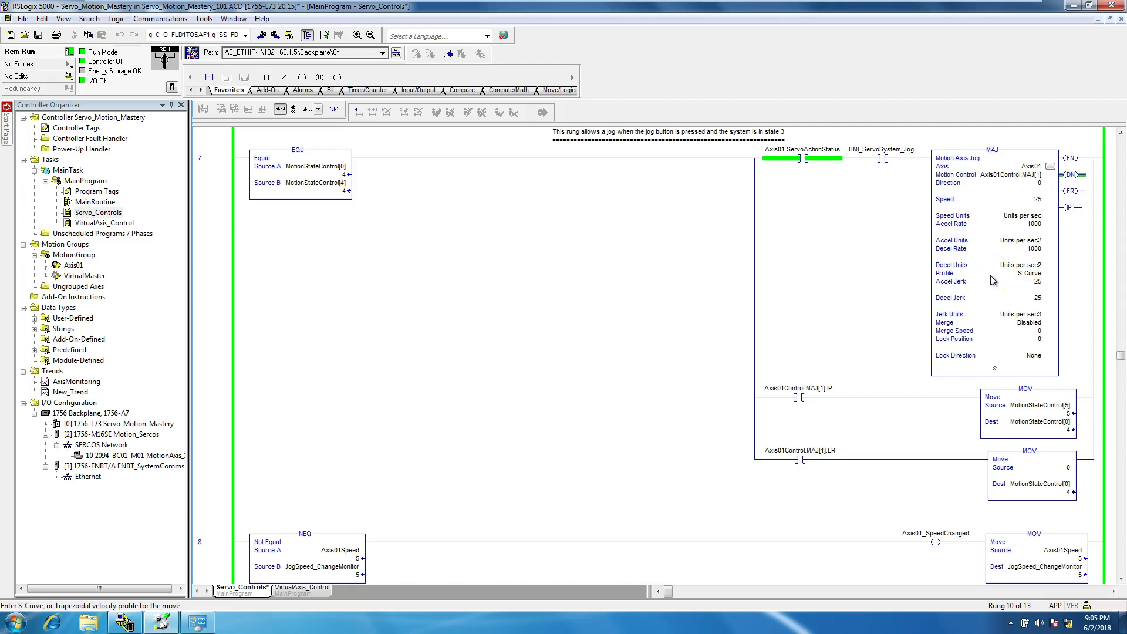
# Expand rung 10's MAS to show its Decel Jerk of 25, then scroll down to rung 11's MAM
pyautogui.scroll(-15, 951, 311)
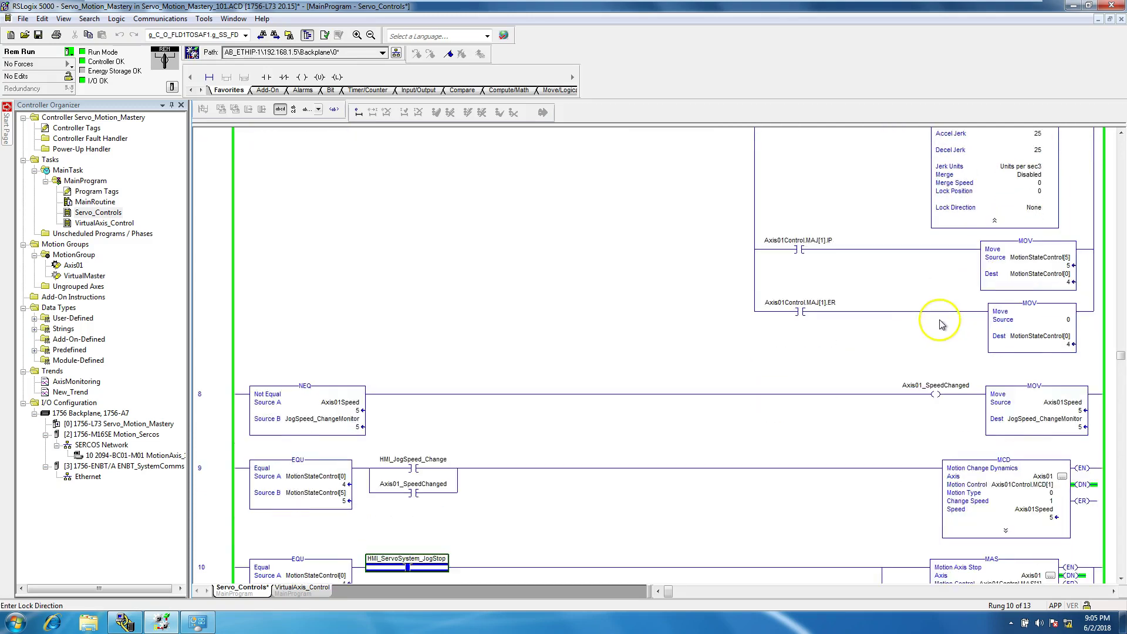
pyautogui.click(993, 344)
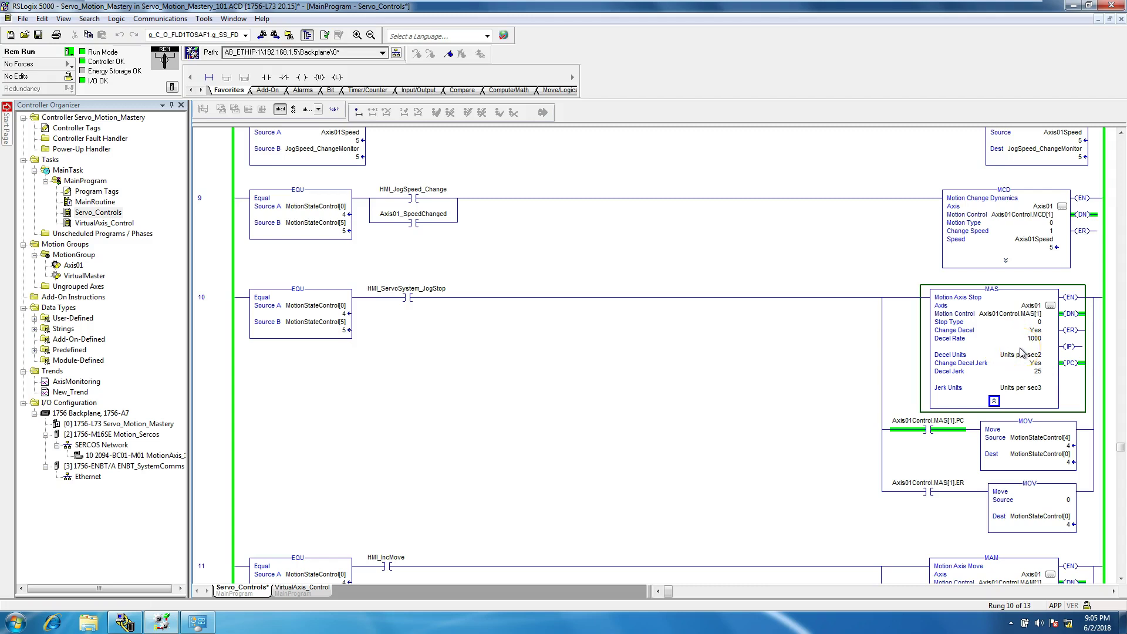
pyautogui.scroll(-5, 943, 355)
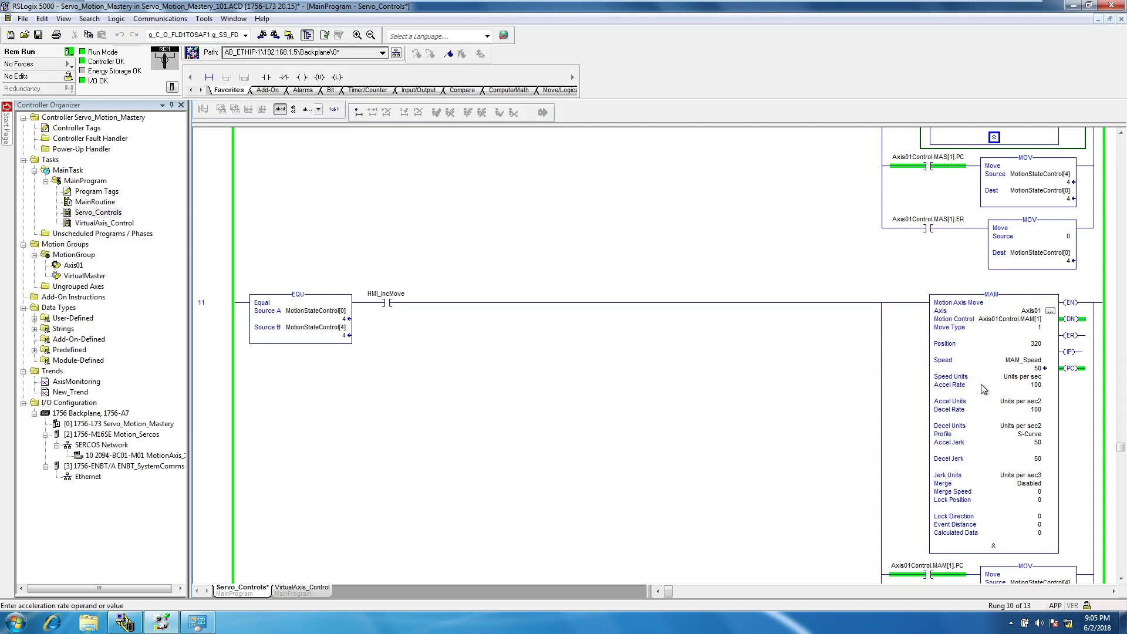
pyautogui.click(962, 370)
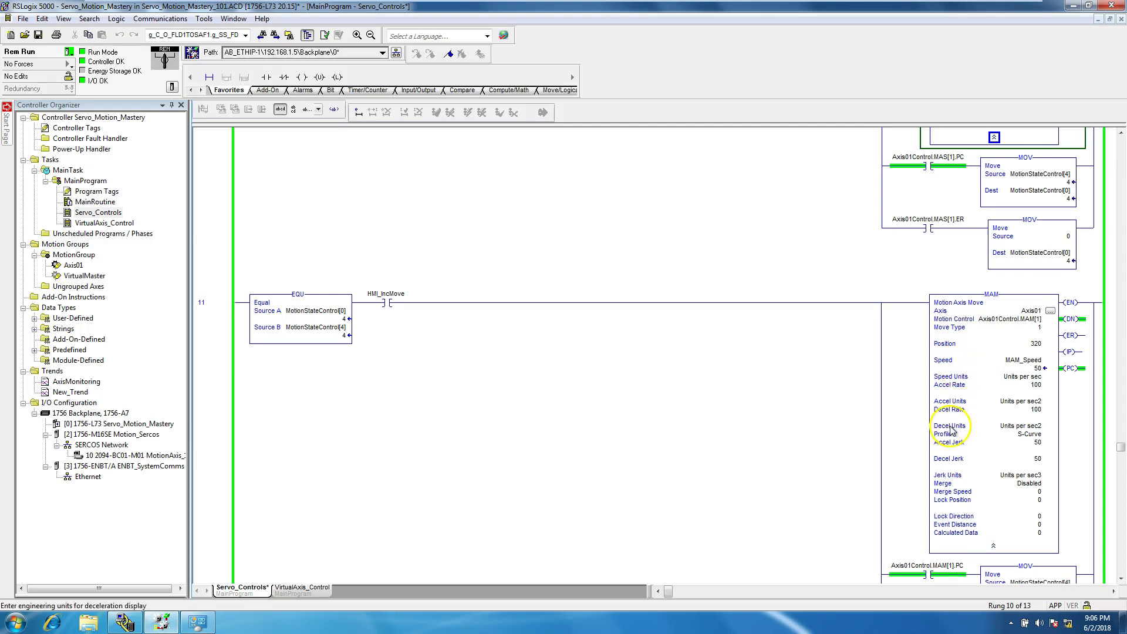
pyautogui.scroll(-2, 959, 387)
pyautogui.click(1002, 314)
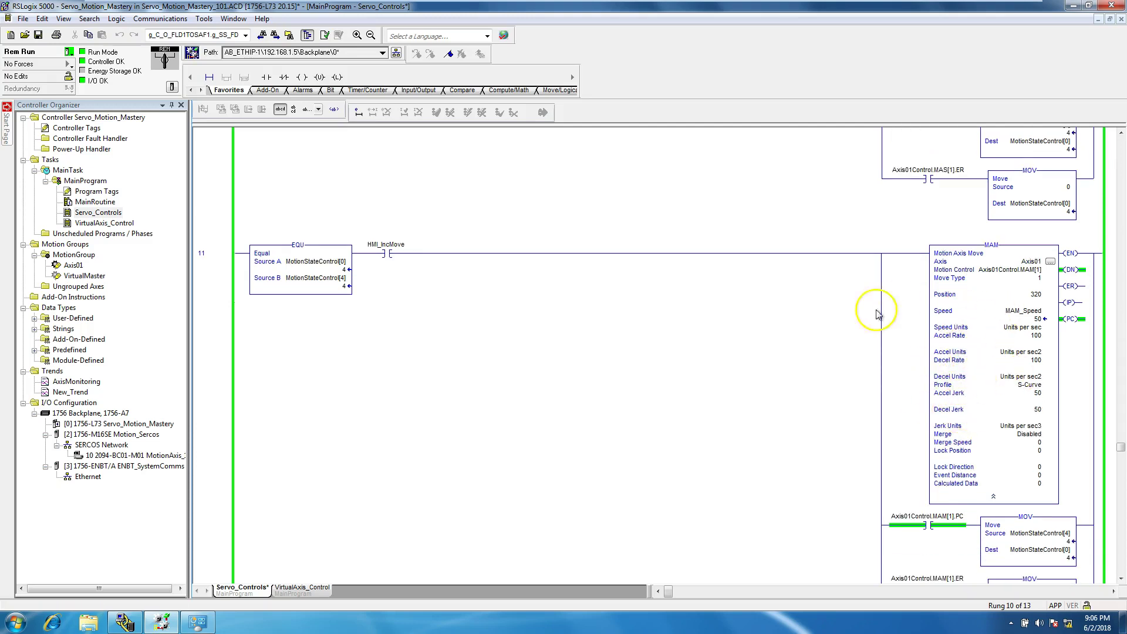